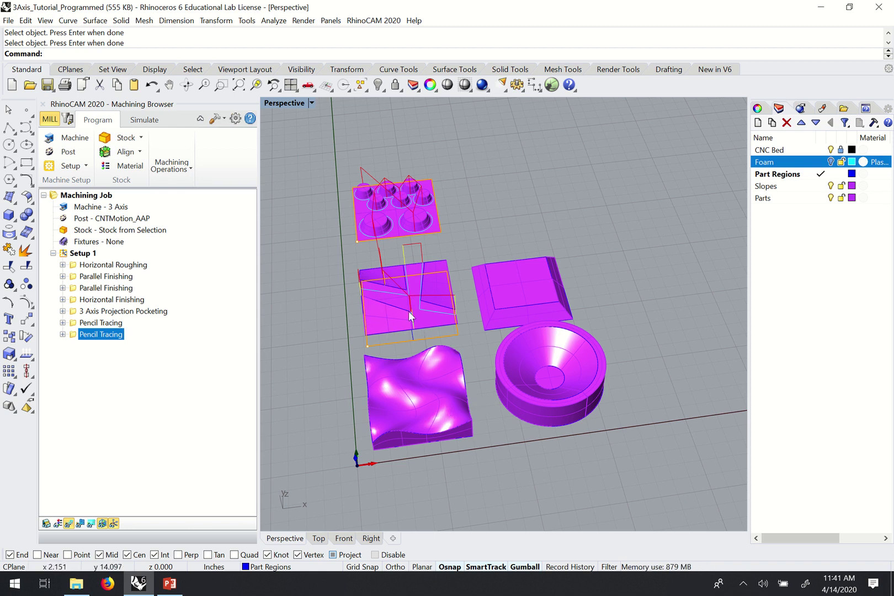
Inspect the flat-topped tapered block among the parts, picking its front sloped surface and leaving nothing selected
scroll(472, 350, "down", 3)
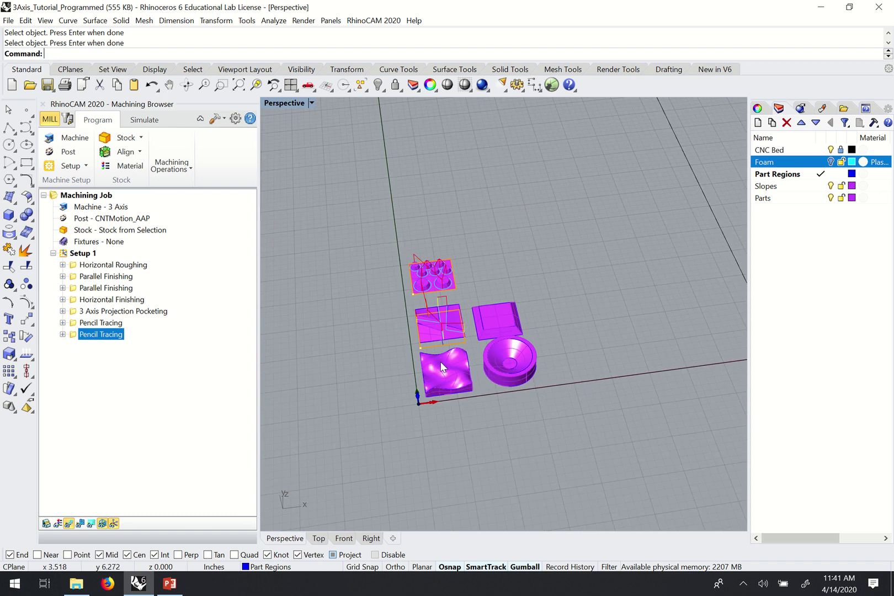
scroll(501, 320, "up", 5)
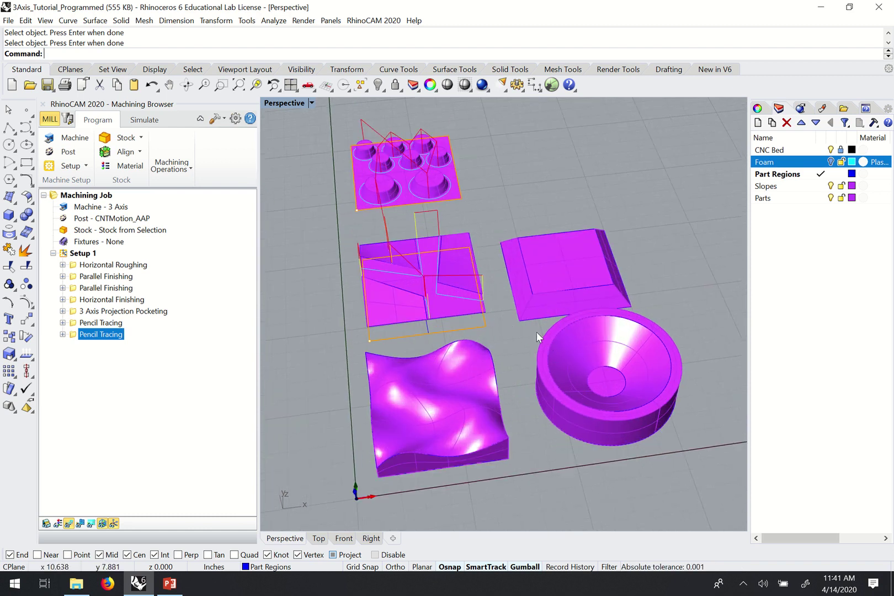
scroll(560, 304, "up", 5)
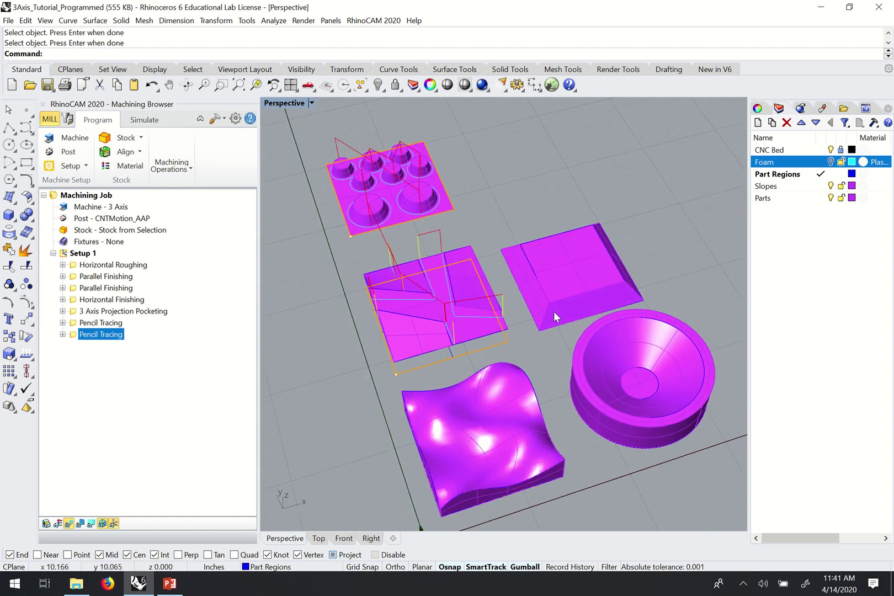
left_click(586, 308)
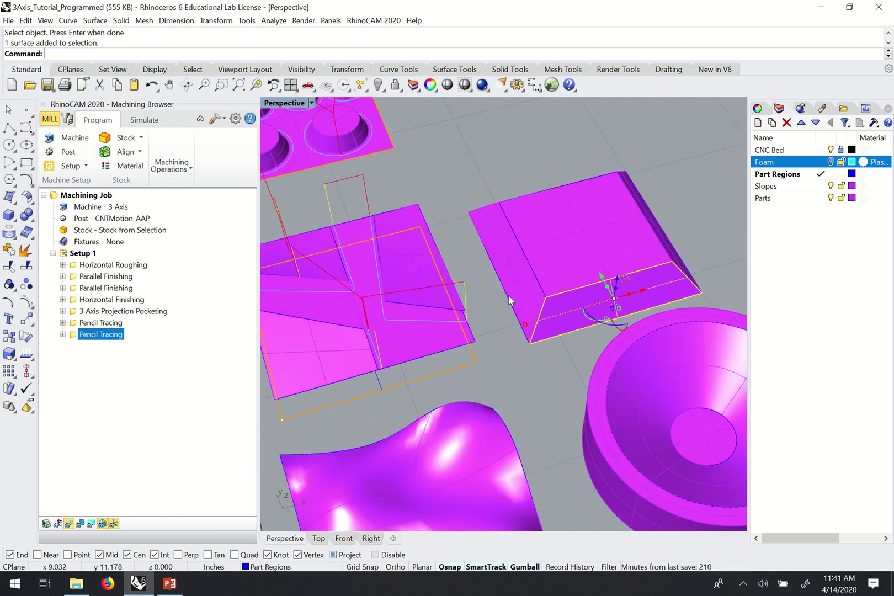
left_click(518, 310)
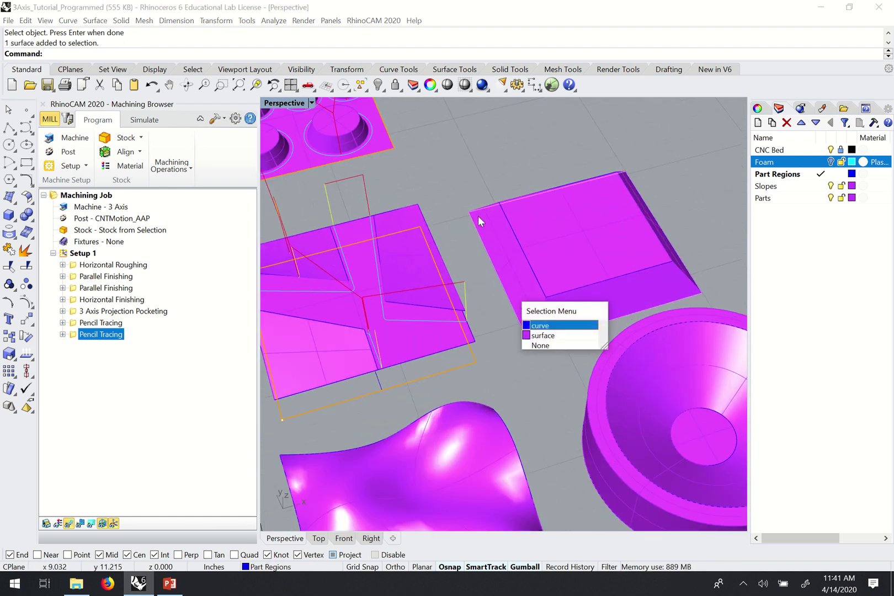
left_click(538, 345)
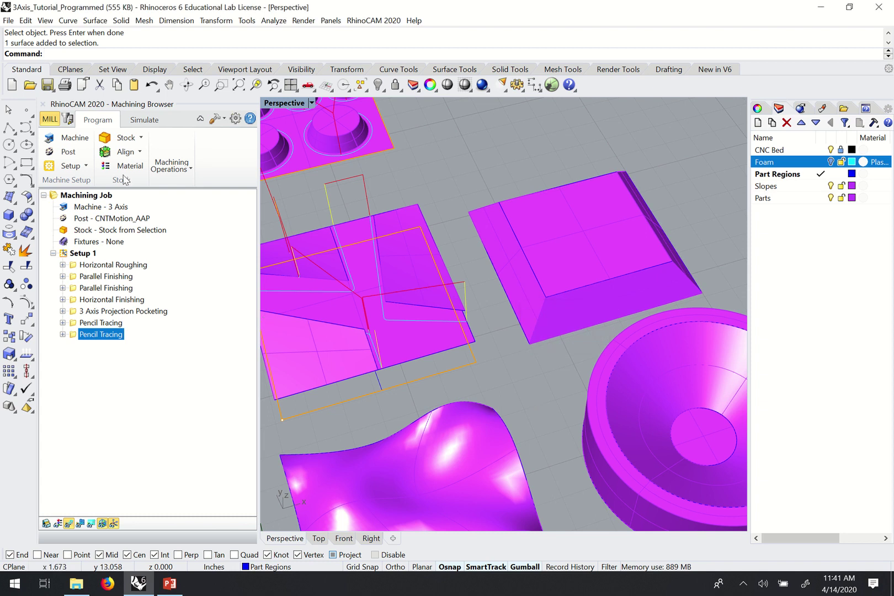
Check the simulated cut stock around the tapered block from another angle and return to the programming view
left_click(139, 121)
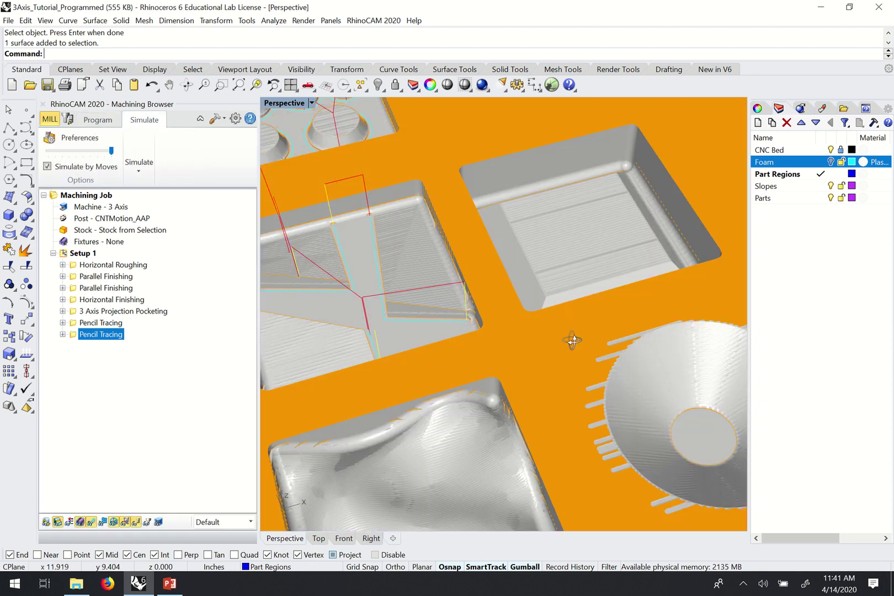
right_click_drag(538, 339, 537, 282)
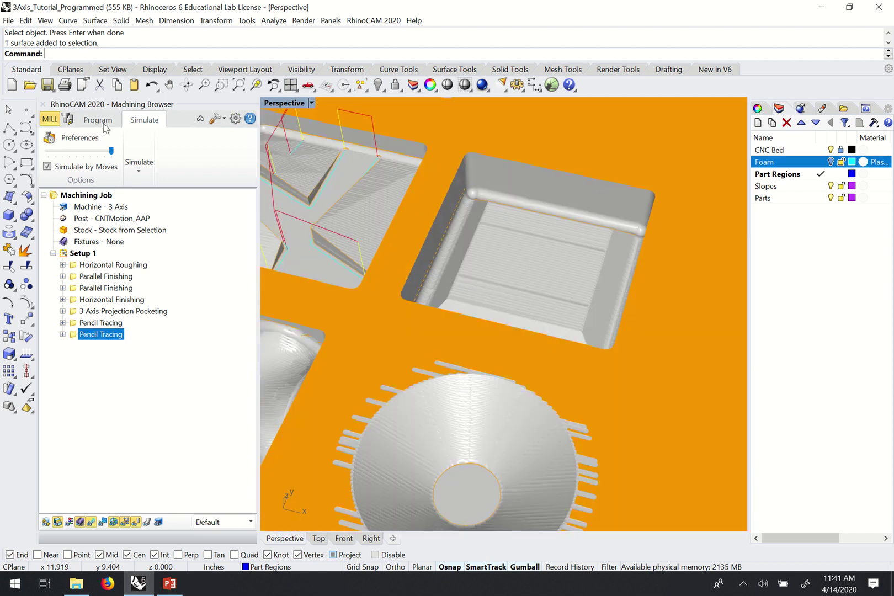
left_click(97, 122)
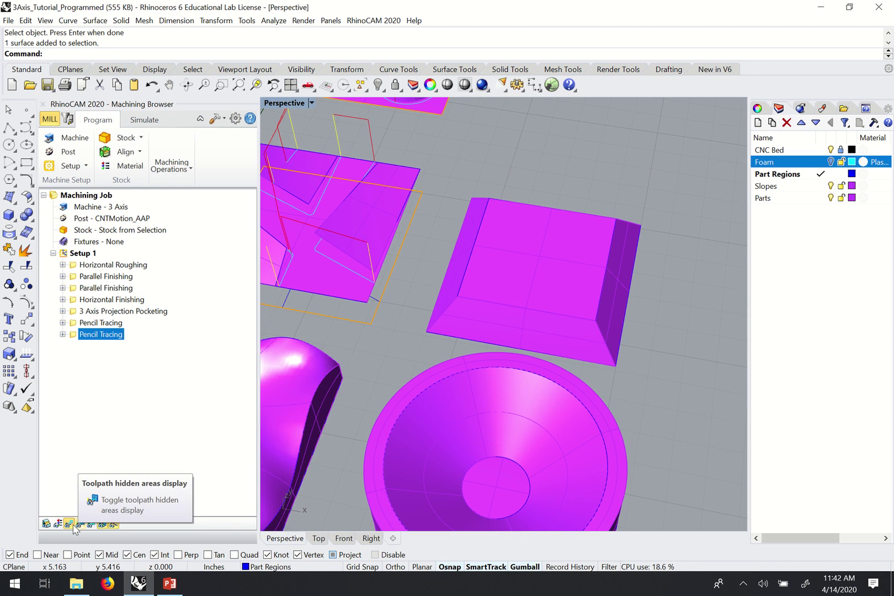
Display the Horizontal Finishing toolpath and examine its passes along the tapered block's lower edges and around the round bosses
left_click(102, 300)
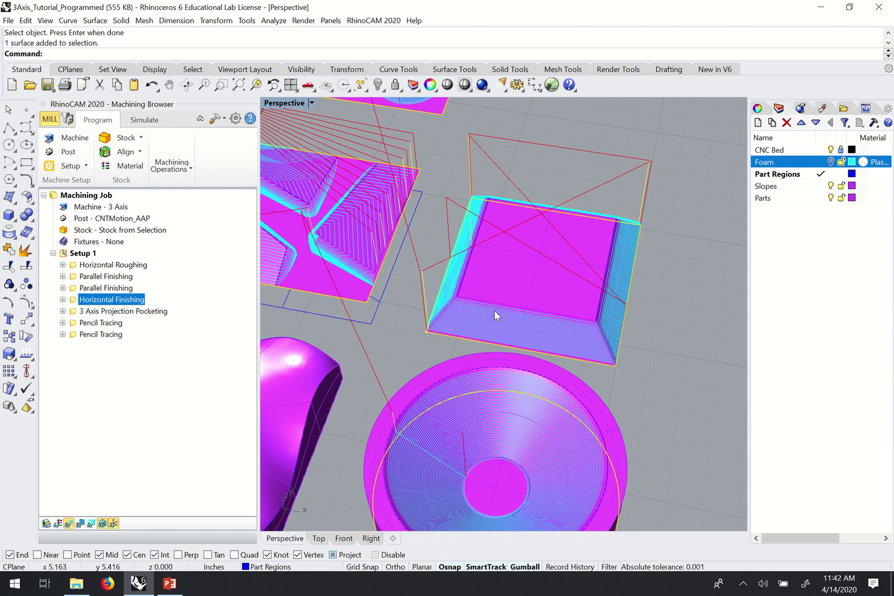
mouse_move(494, 310)
right_mouse_down()
mouse_move(477, 280)
mouse_move(485, 226)
right_mouse_up()
scroll(474, 165, "up", 5)
right_click_drag(475, 143, 483, 149)
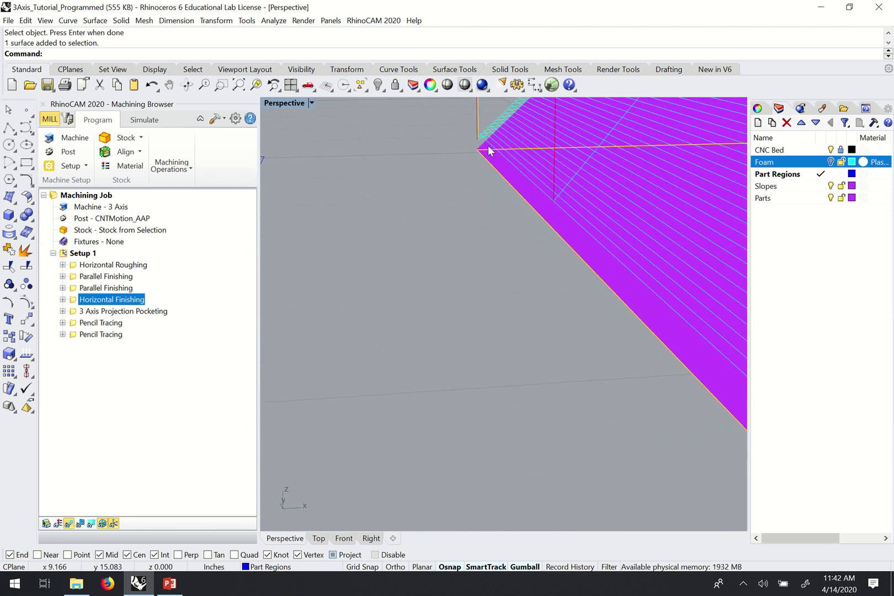
scroll(485, 162, "down", 2)
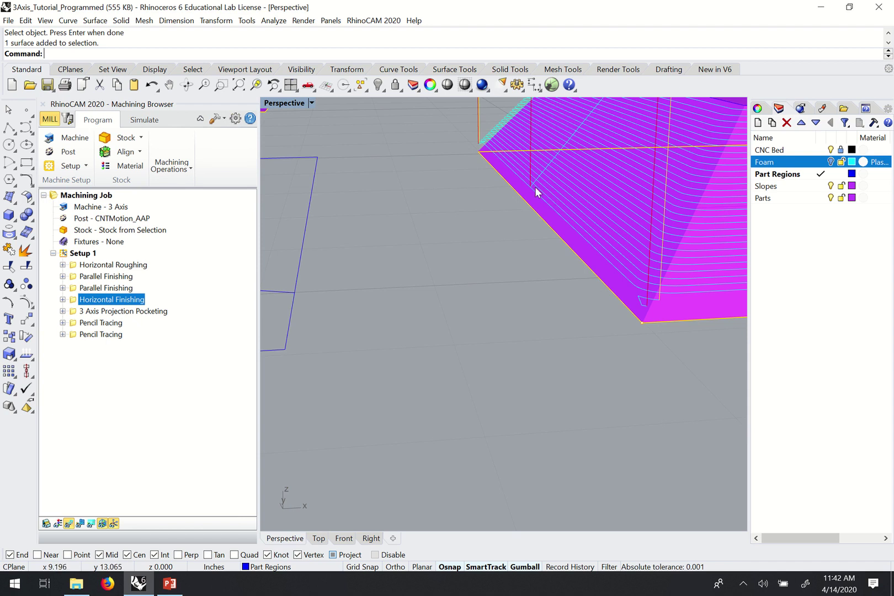
scroll(539, 211, "down", 2)
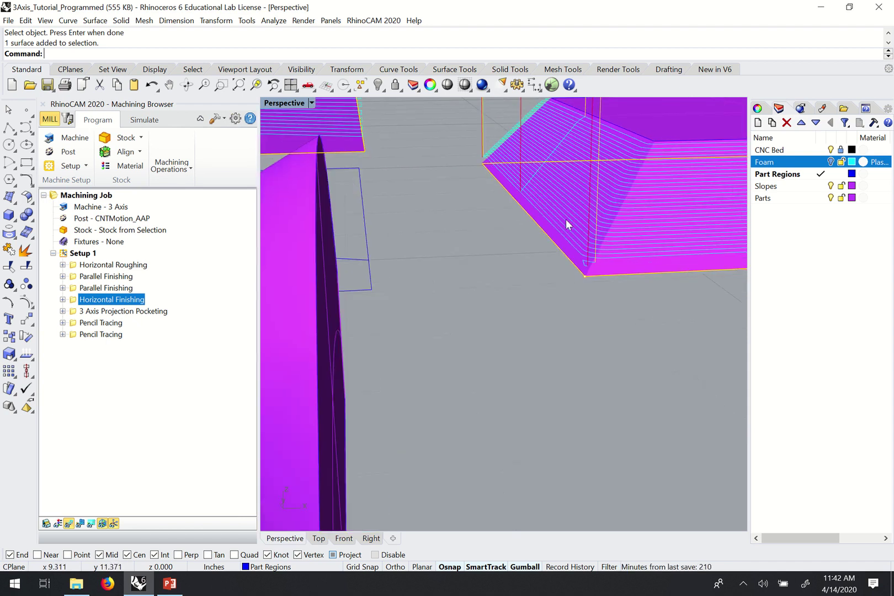
right_click_drag(547, 205, 466, 148)
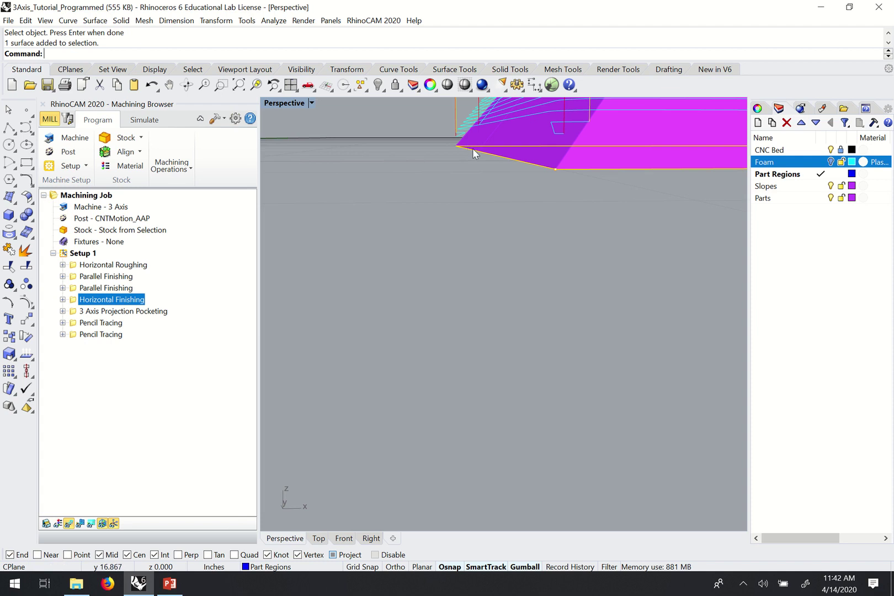
scroll(472, 149, "up", 5)
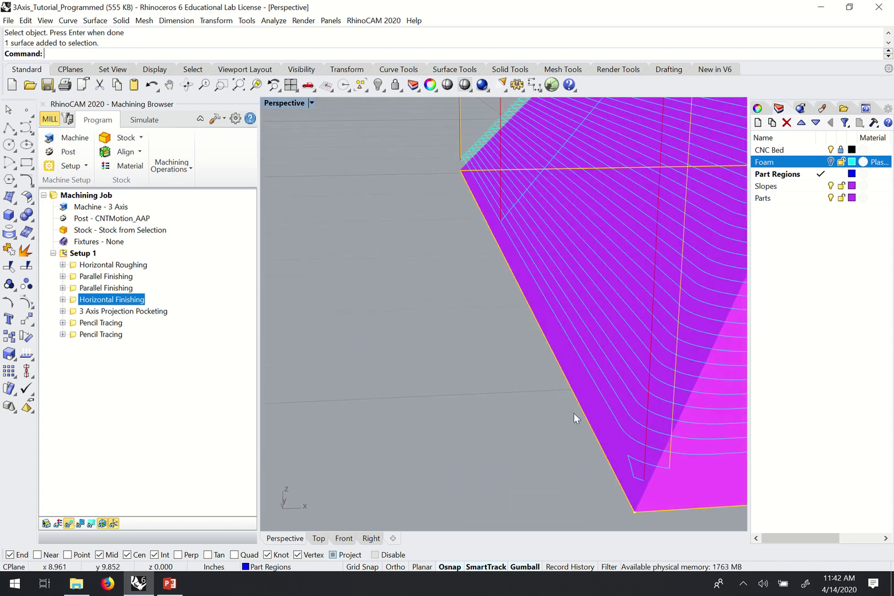
scroll(563, 333, "down", 5)
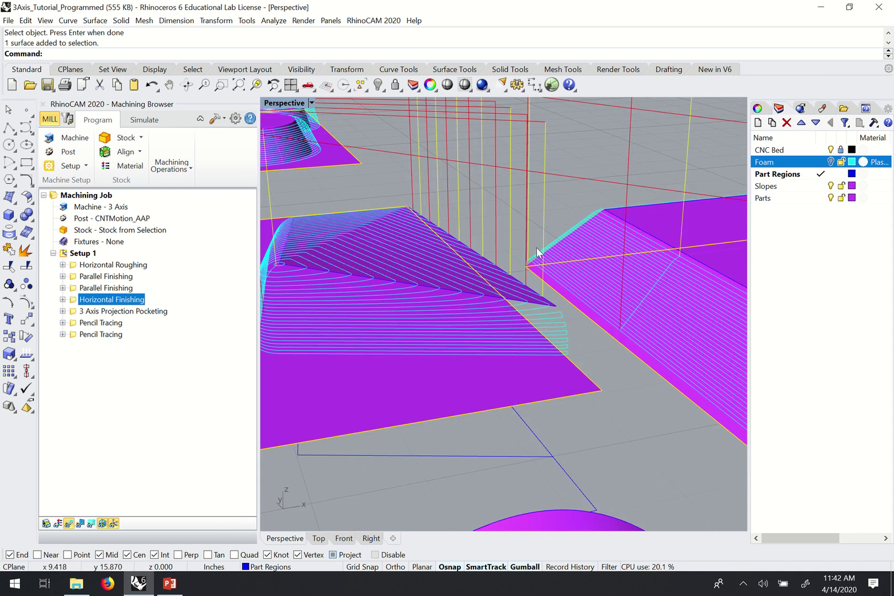
scroll(538, 251, "up", 3)
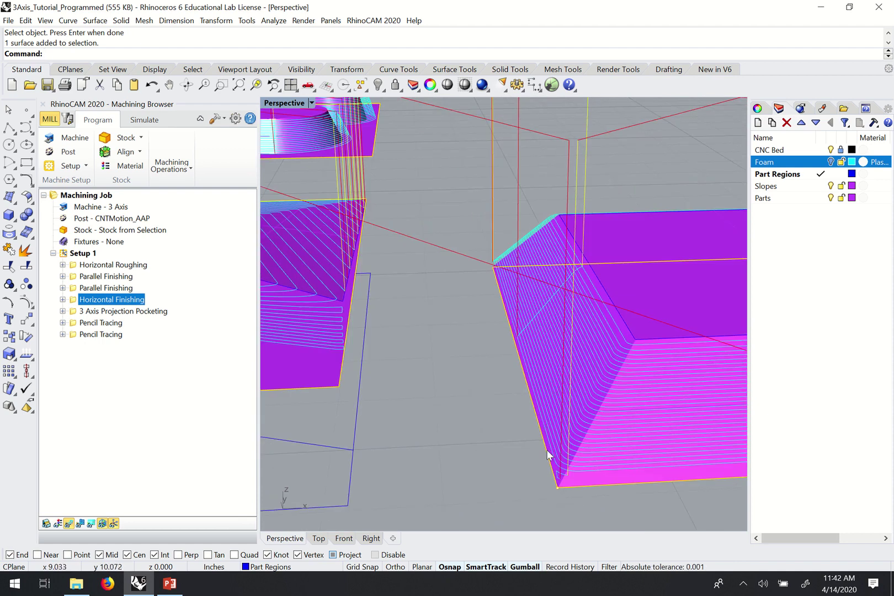
scroll(527, 362, "down", 4)
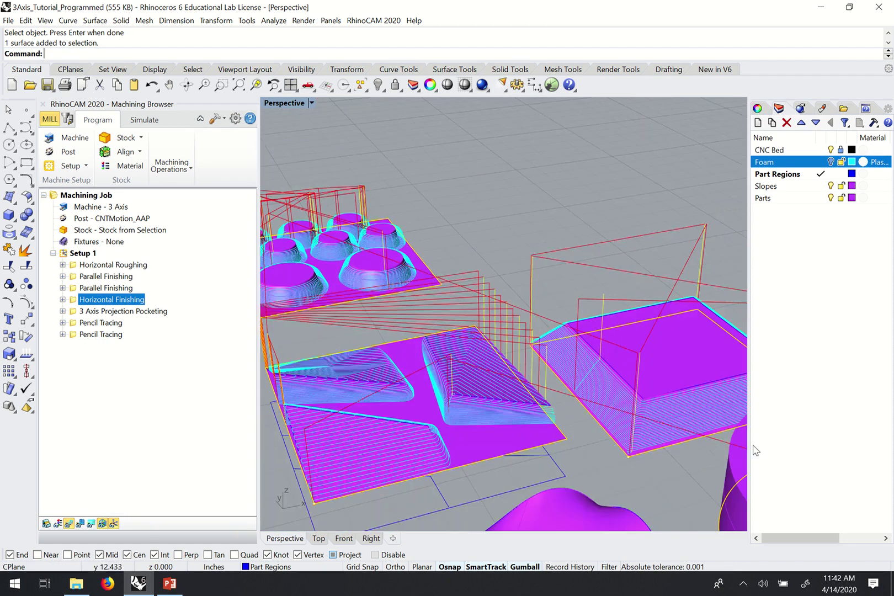
scroll(720, 423, "up", 6)
scroll(649, 394, "down", 6)
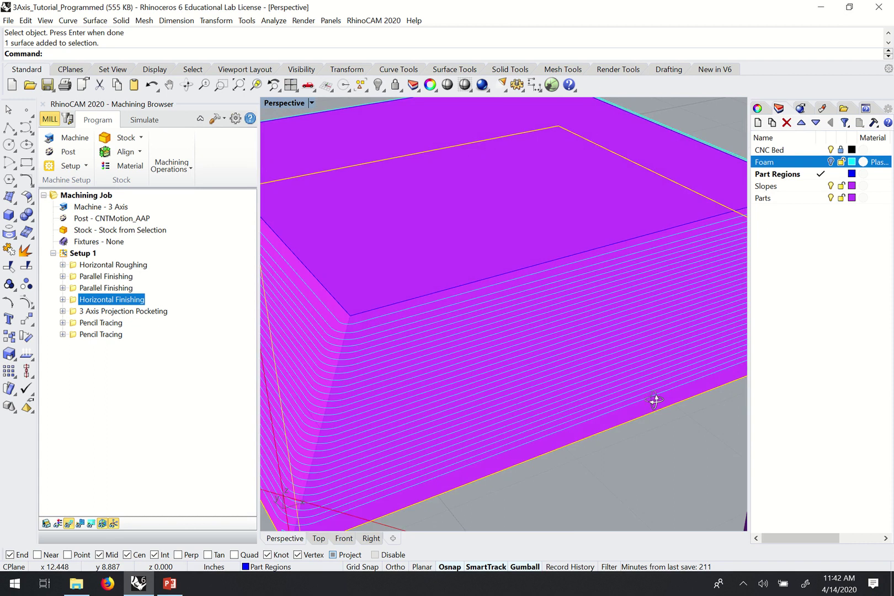
scroll(656, 380, "down", 4)
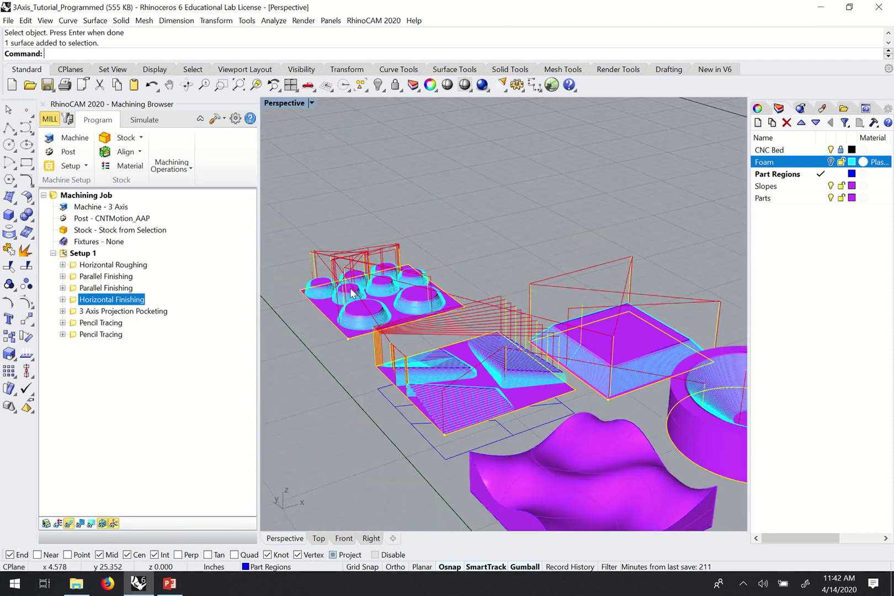
scroll(366, 316, "up", 6)
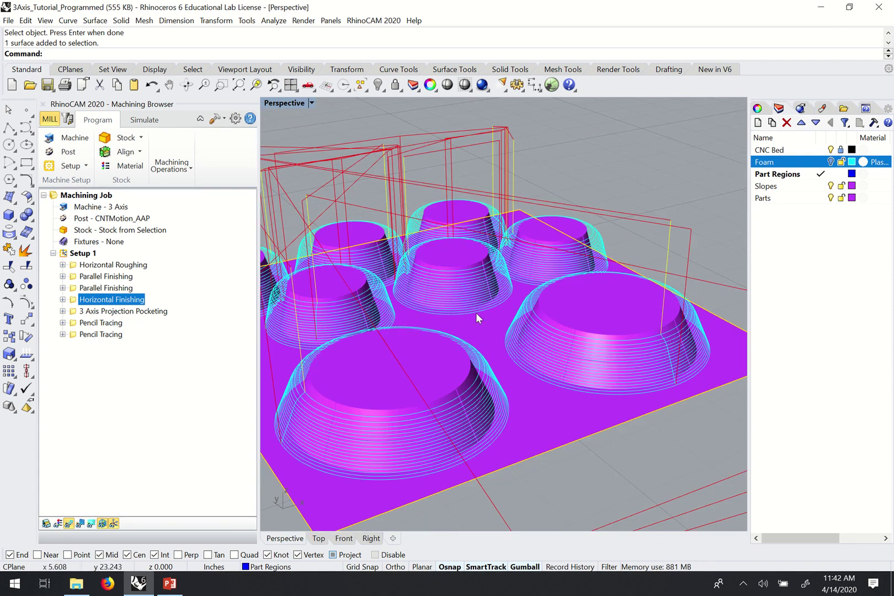
scroll(444, 312, "down", 6)
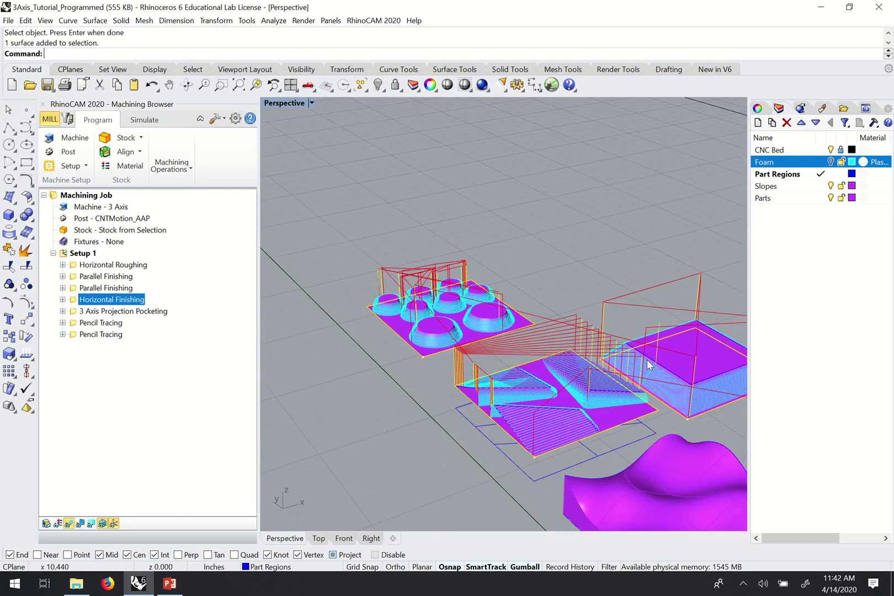
Examine how close the Horizontal Finishing passes come to the bottom corner and lower edges of the tapered block
scroll(654, 385, "up", 8)
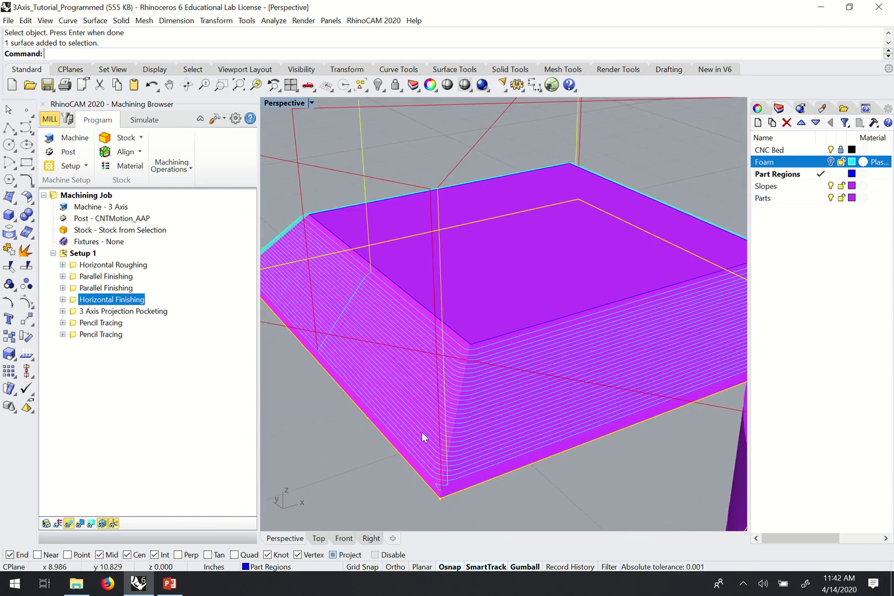
right_click_drag(444, 415, 493, 389)
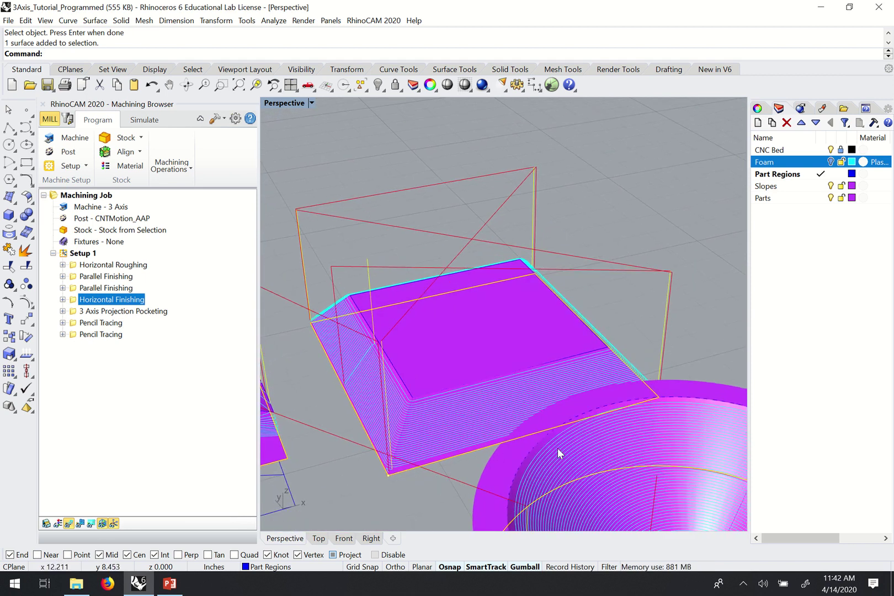
scroll(495, 448, "down", 3)
scroll(502, 441, "up", 6)
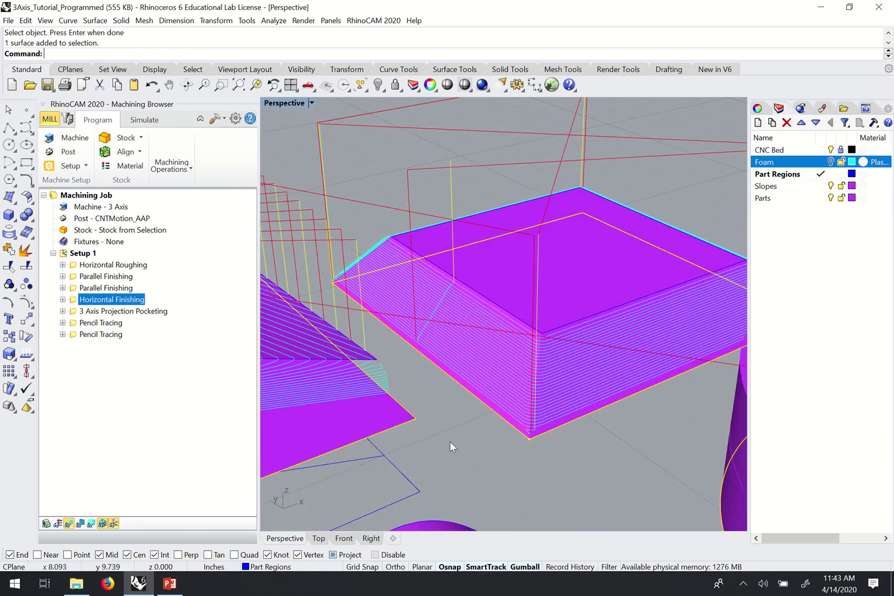
scroll(450, 441, "down", 3)
right_click_drag(560, 331, 334, 398)
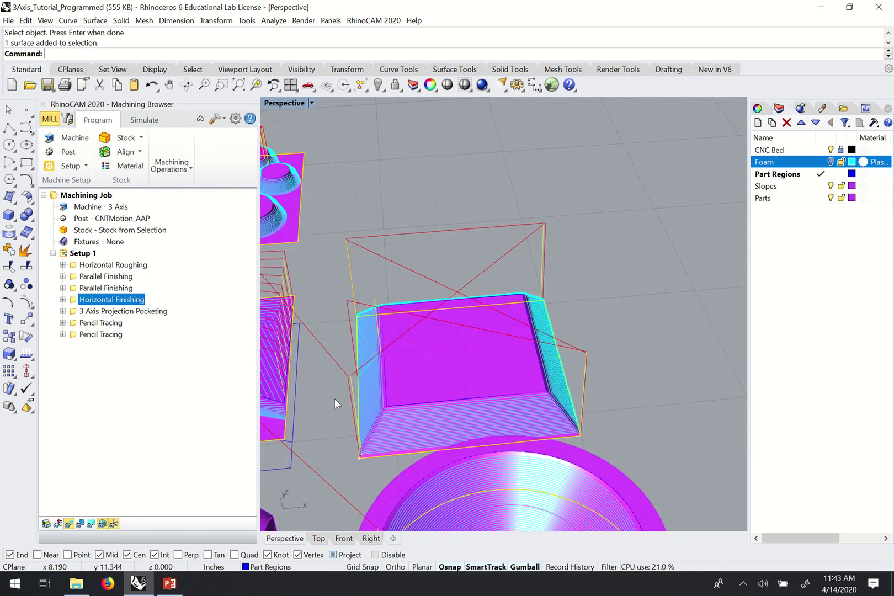
scroll(351, 381, "up", 8)
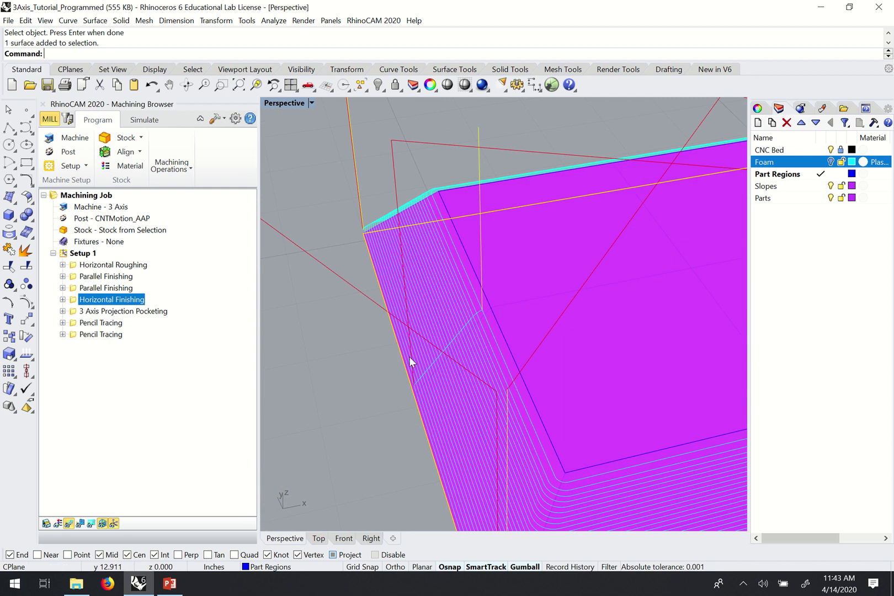
right_click_drag(415, 360, 397, 255)
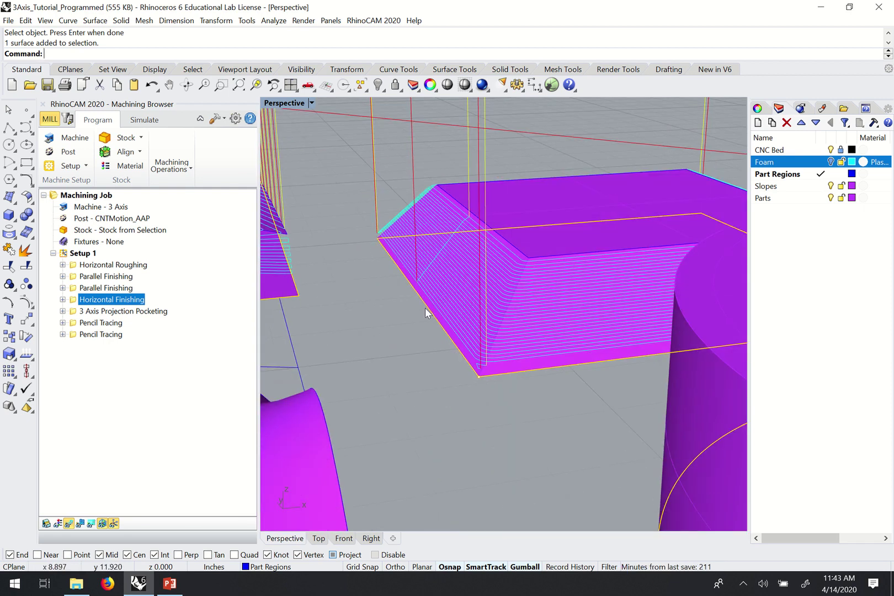
scroll(449, 274, "down", 3)
right_click_drag(449, 274, 450, 307)
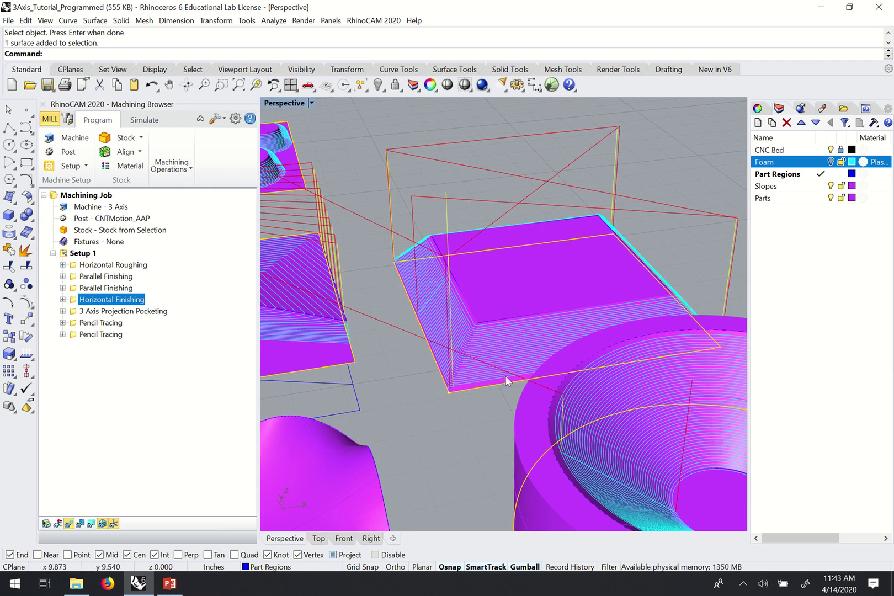
right_click_drag(506, 360, 499, 394)
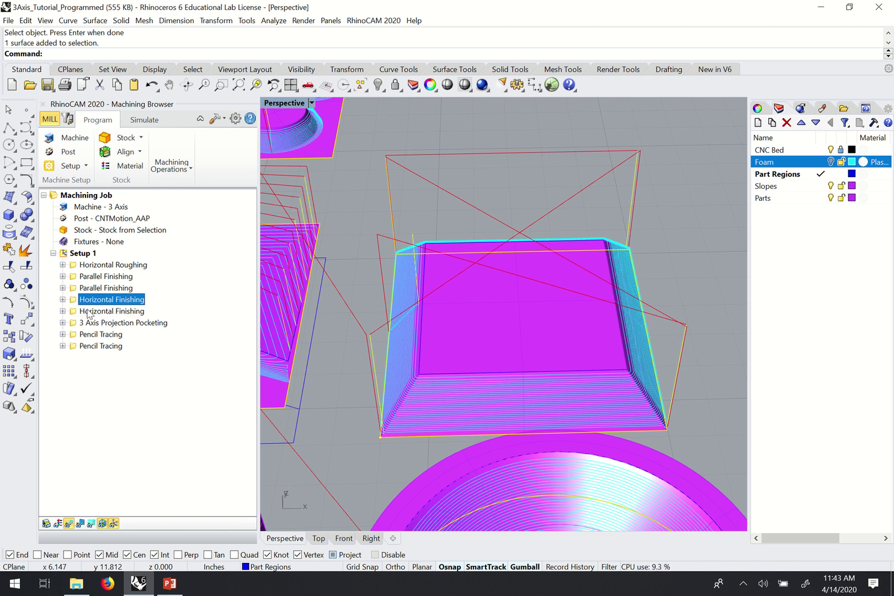
Remove all part regions from the duplicated Horizontal Finishing operation and show its part surface settings
left_click(75, 312)
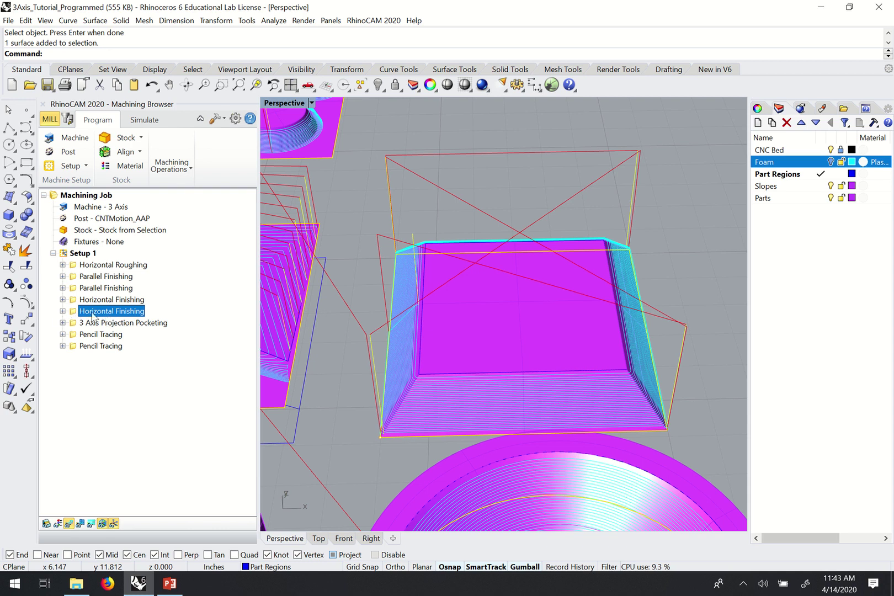
double_click(83, 310)
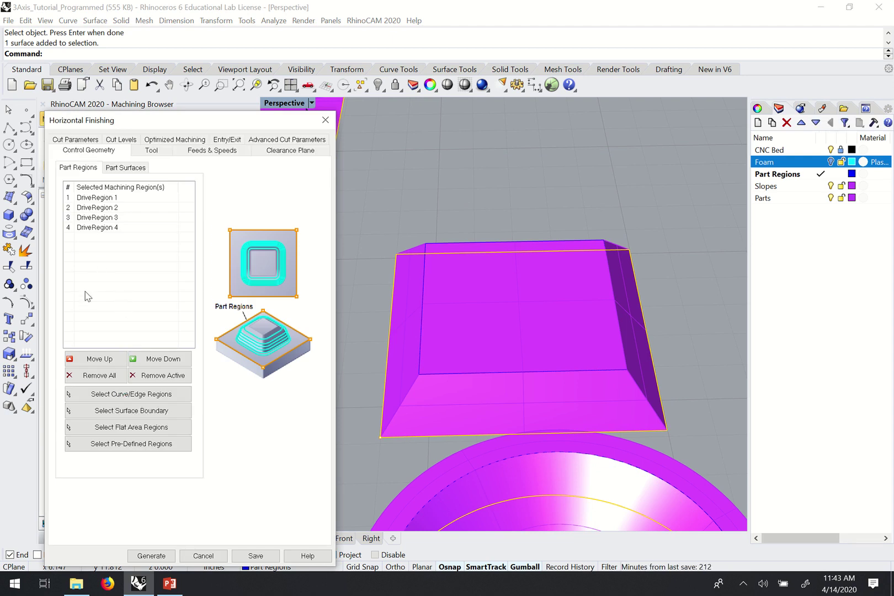
left_click(101, 377)
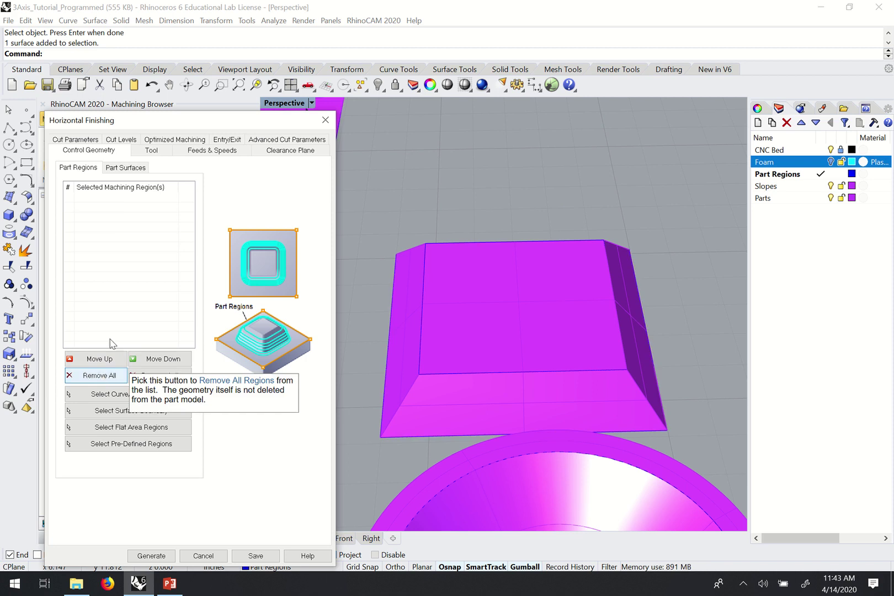
left_click(124, 172)
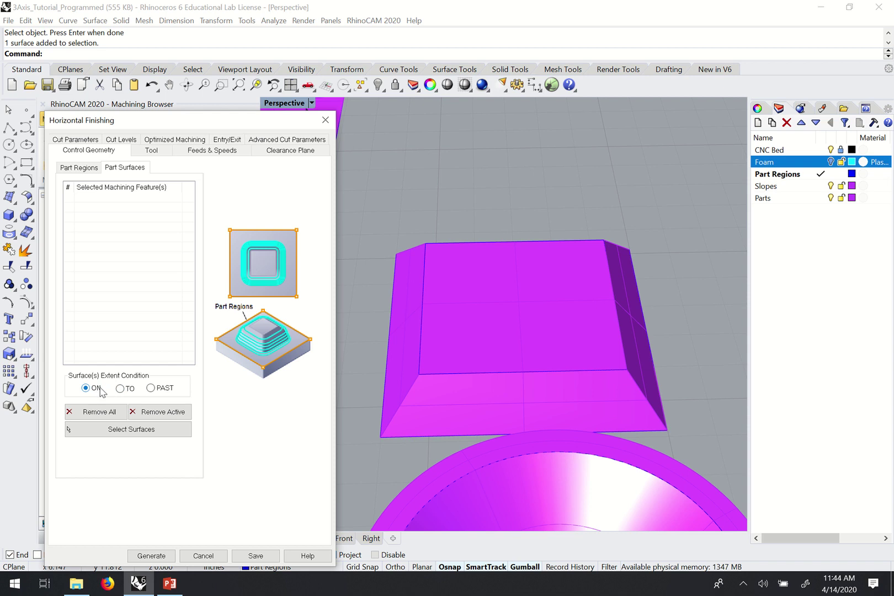
mouse_move(101, 395)
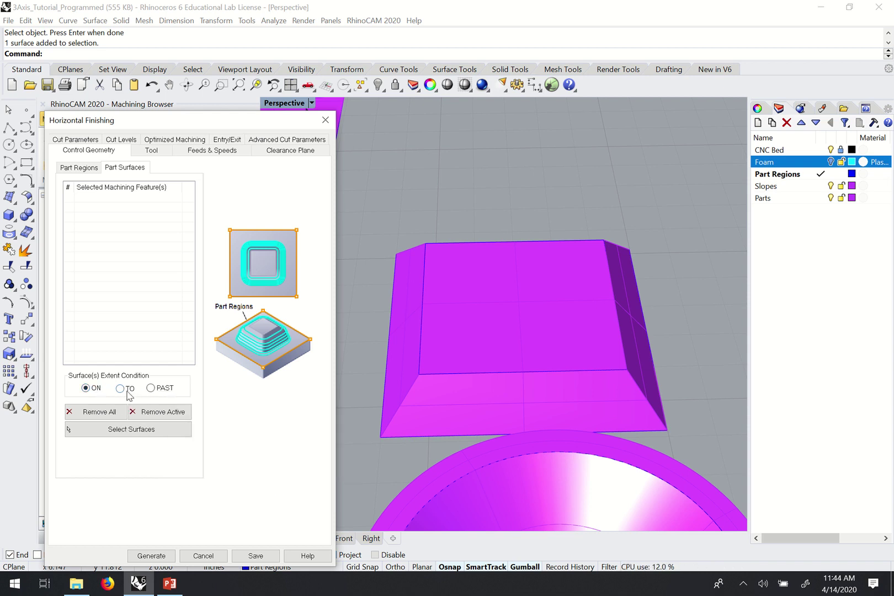
Assign all surfaces on the Slopes layer as part surfaces with the extent condition PAST and generate the Horizontal Finishing toolpath
mouse_move(128, 393)
left_click(150, 434)
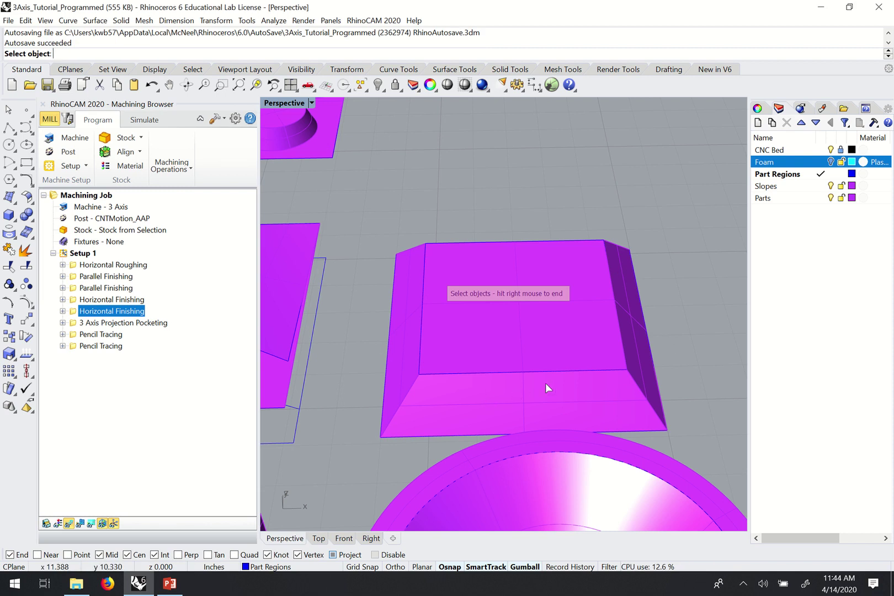
left_click(773, 187)
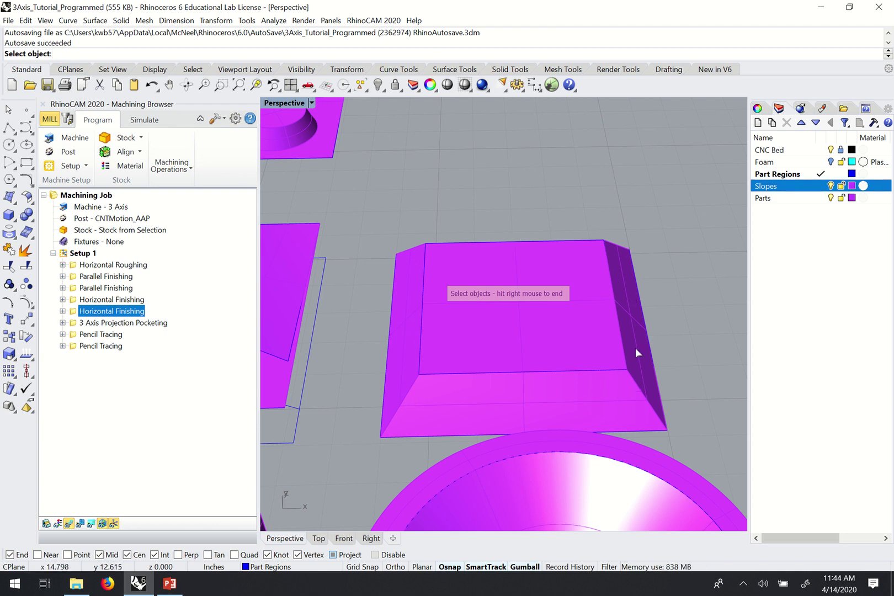
right_click(770, 189)
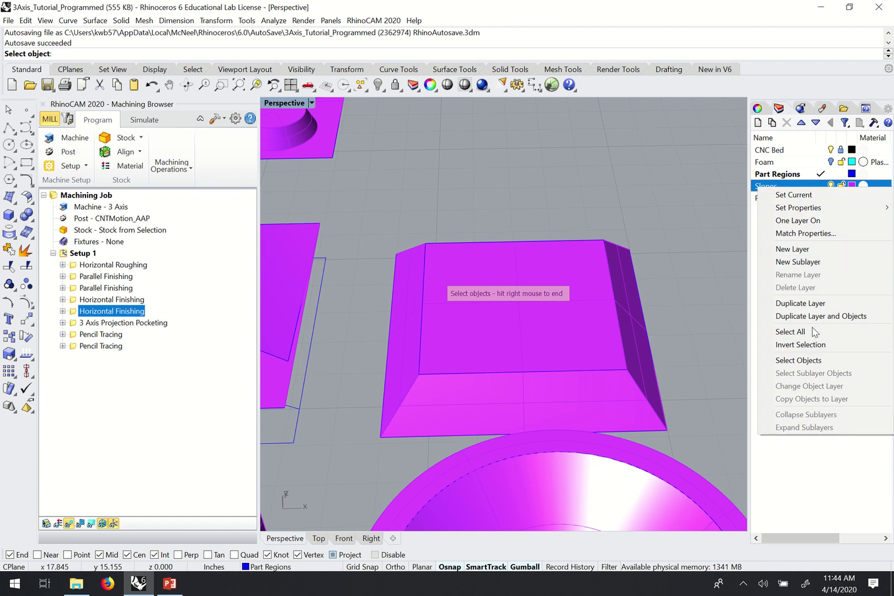
left_click(811, 359)
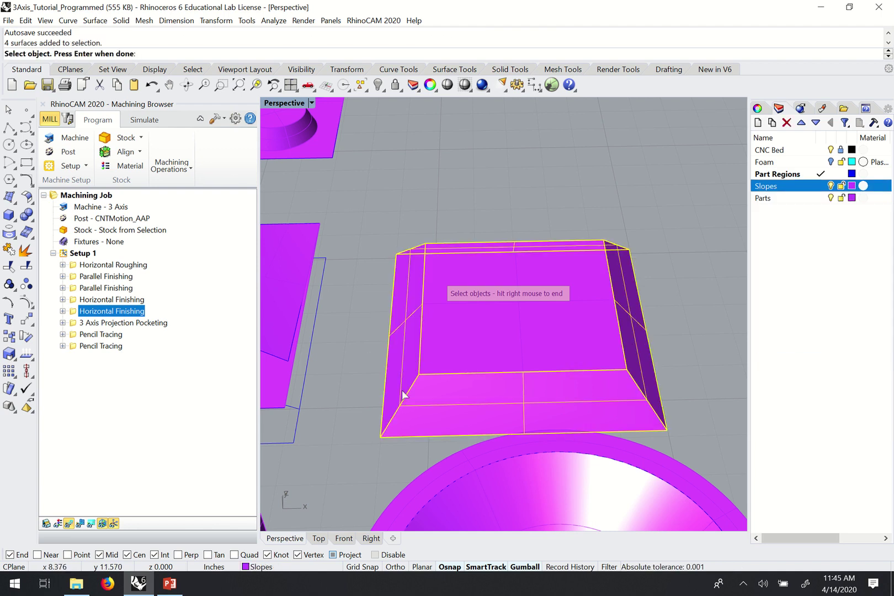
right_click(357, 369)
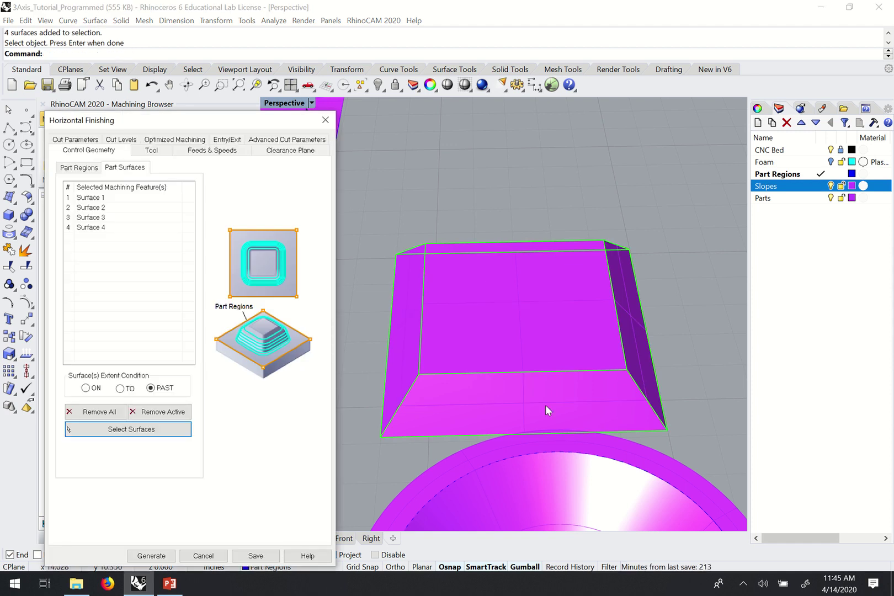
left_click(145, 556)
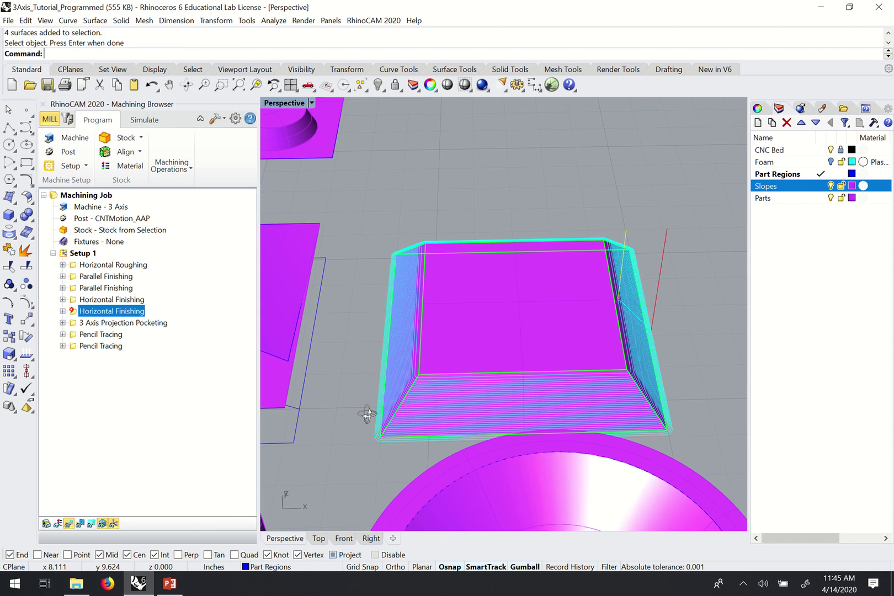
Examine the regenerated Horizontal Finishing passes along the tapered block's sloped sides, bottom corners and lower edges from several angles
right_click_drag(367, 413, 393, 261)
scroll(407, 294, "up", 5)
right_click_drag(407, 321, 494, 263)
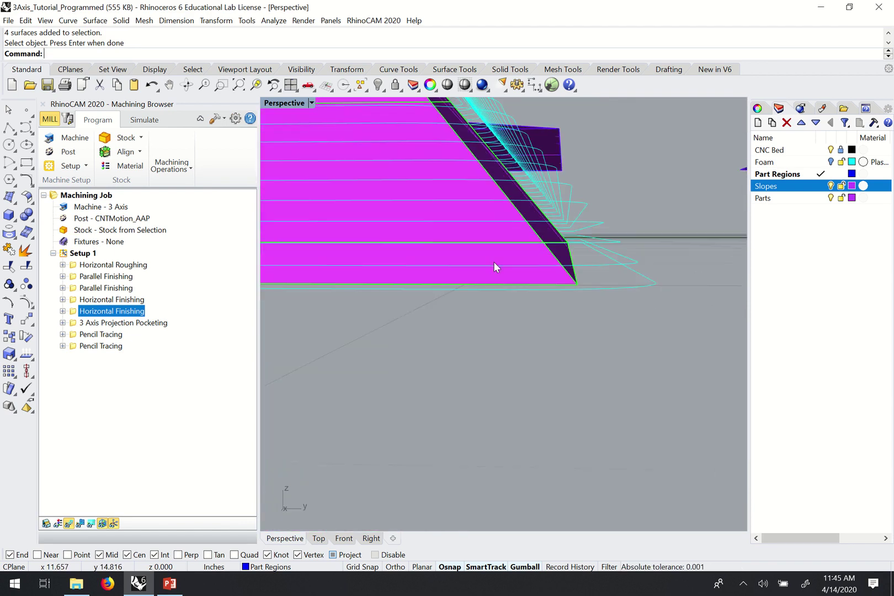
scroll(558, 257, "down", 3)
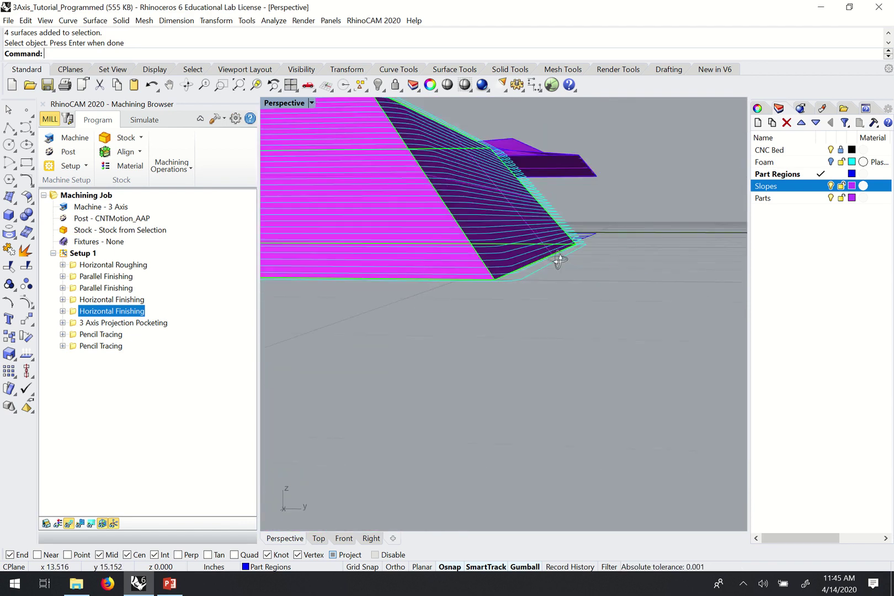
scroll(567, 266, "down", 3)
scroll(535, 231, "up", 3)
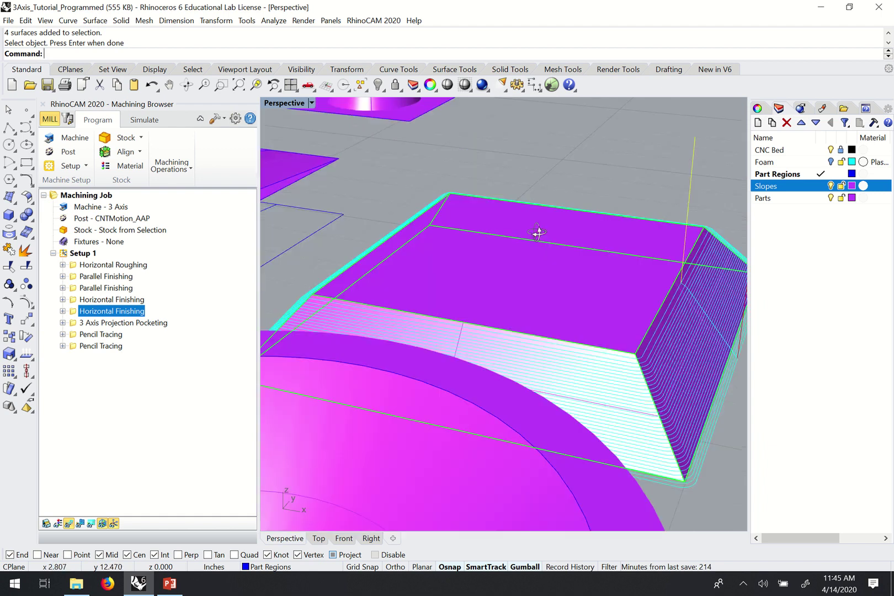
right_click_drag(534, 231, 559, 236)
right_click_drag(424, 420, 411, 239)
scroll(523, 282, "down", 5)
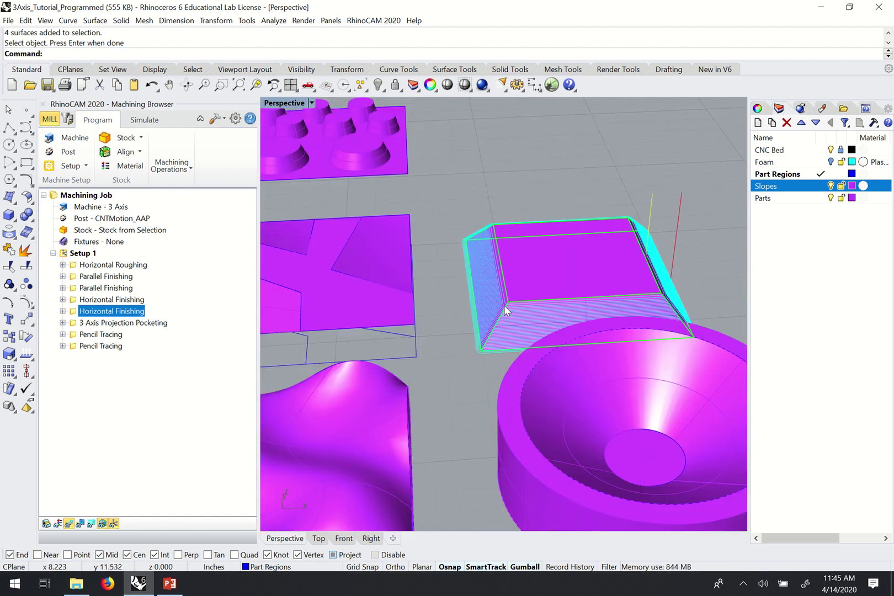
right_click_drag(587, 274, 468, 303)
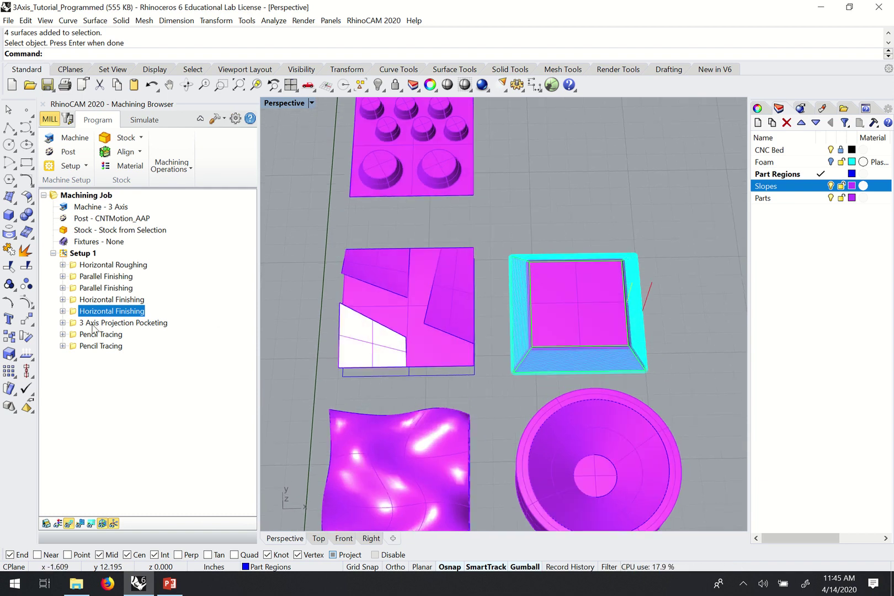
right_click_drag(565, 361, 562, 331)
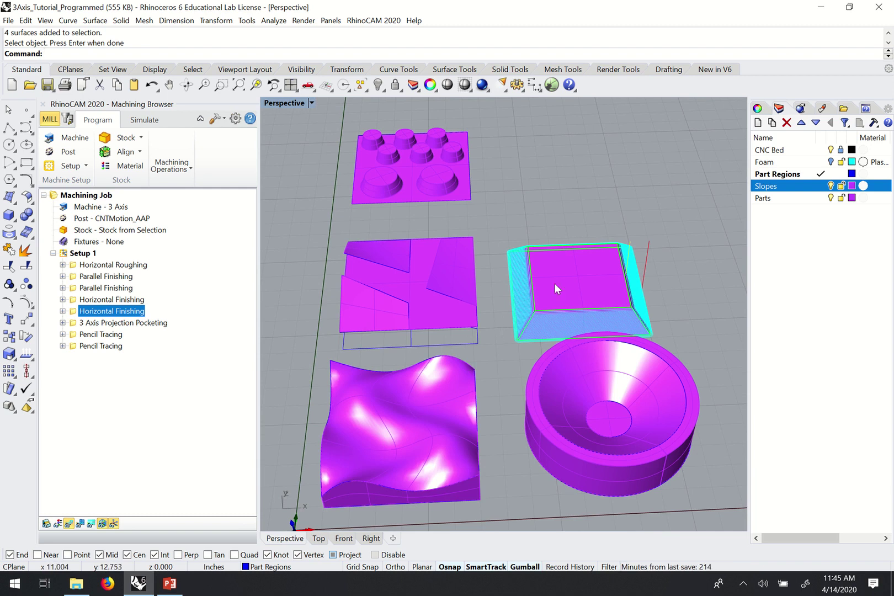
scroll(500, 308, "up", 4)
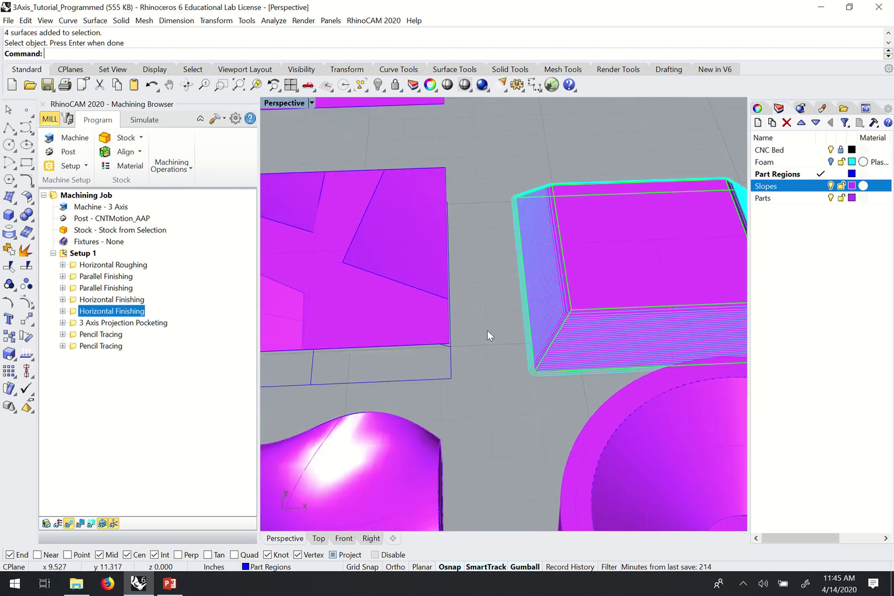
scroll(528, 292, "down", 5)
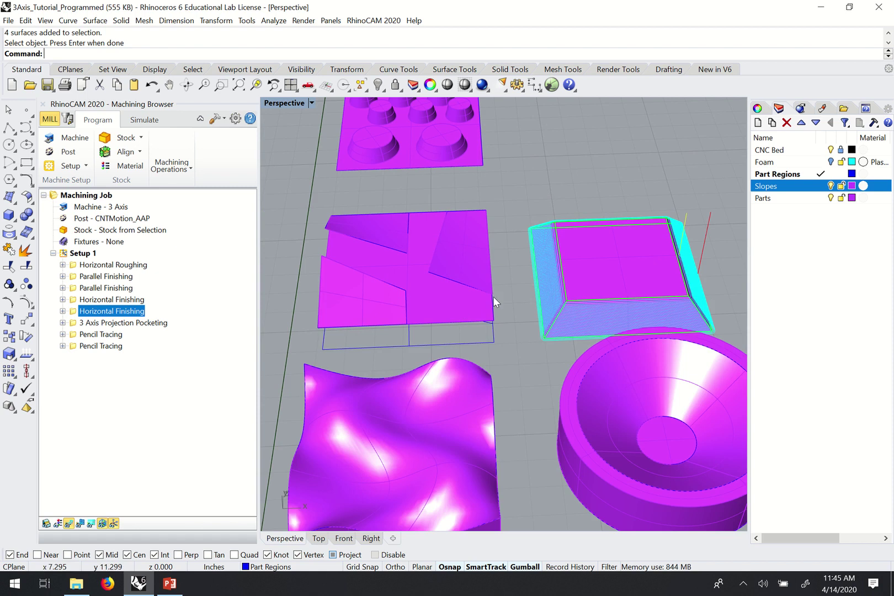
scroll(493, 301, "down", 2)
Display the last Pencil Tracing toolpath and examine it around the round bosses and the faceted plate
left_click(75, 348)
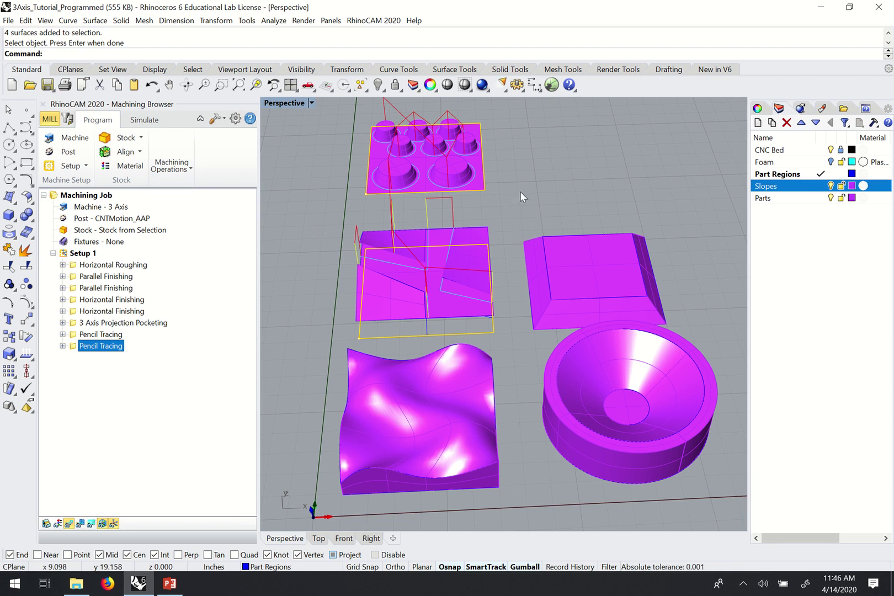
right_click_drag(300, 348, 428, 264)
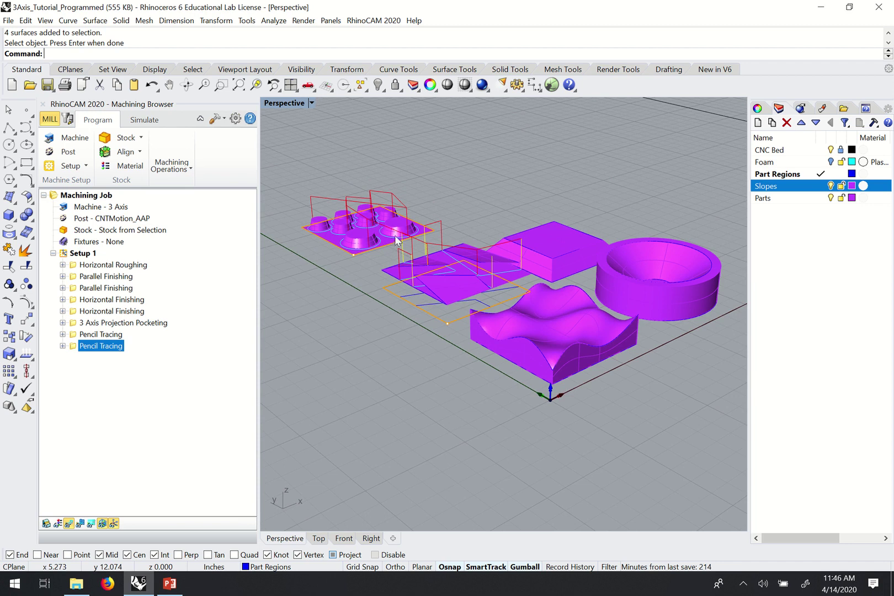
scroll(394, 259, "up", 2)
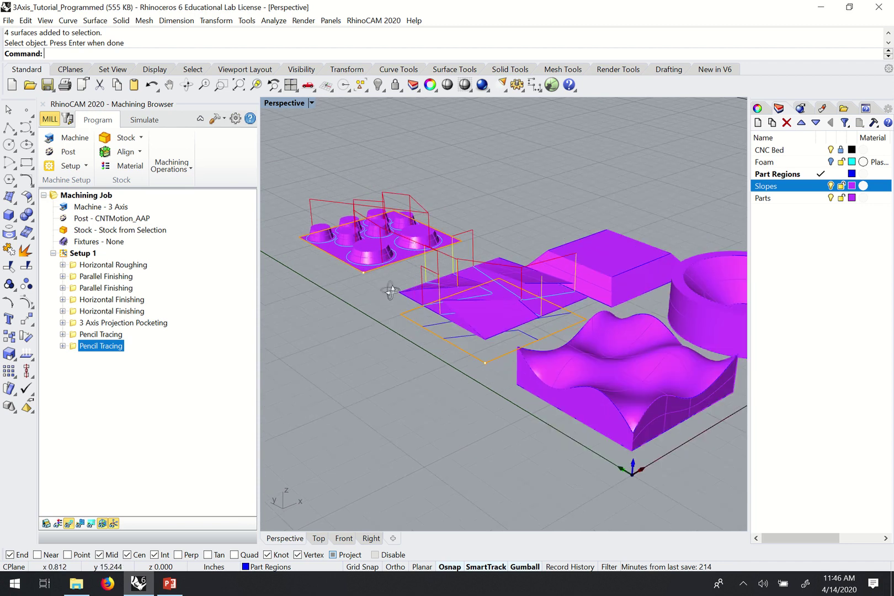
scroll(390, 290, "down", 3)
right_click_drag(371, 295, 528, 329)
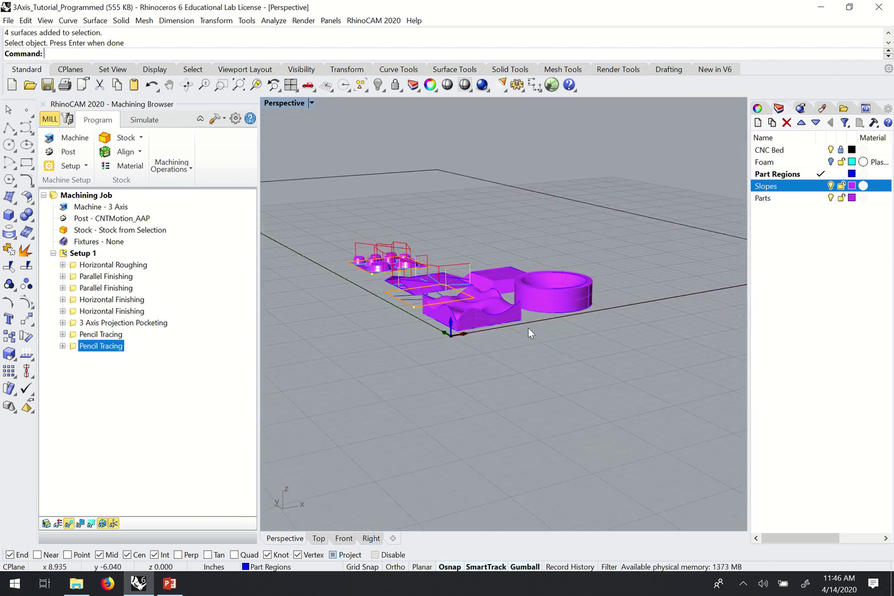
scroll(579, 295, "up", 3)
Highlight the round bowl's outer wall, inspect the sides of the parts around it, and clear the selection
left_click(604, 292)
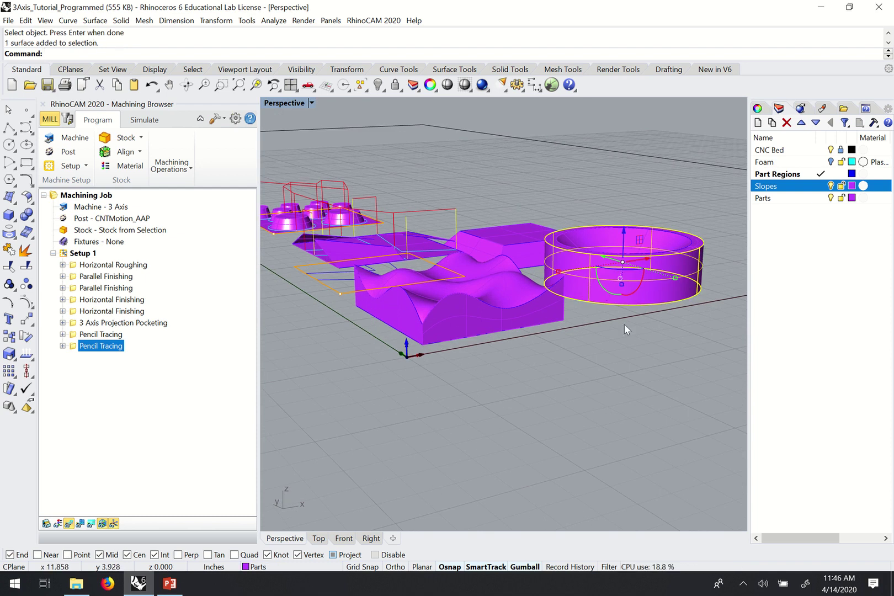
right_click_drag(486, 318, 544, 355)
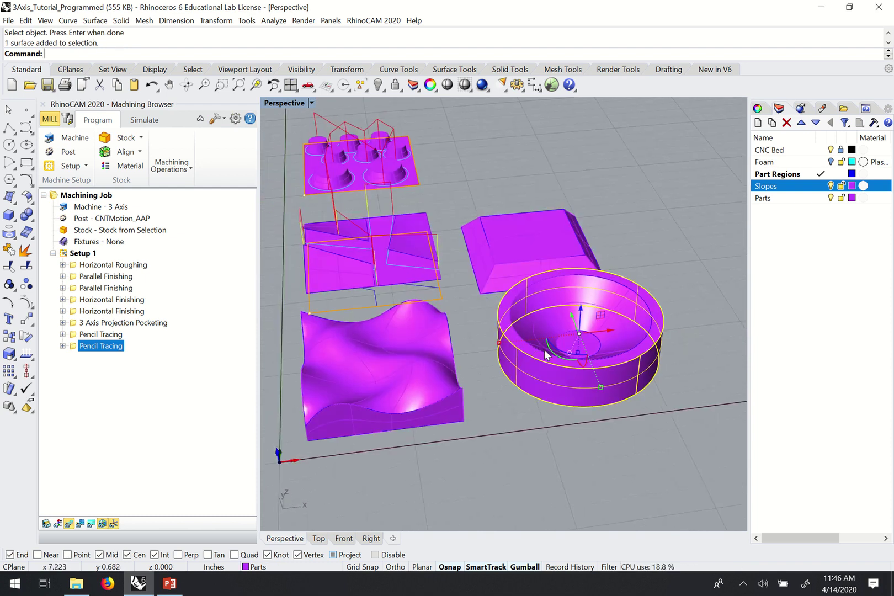
scroll(515, 270, "down", 3)
scroll(539, 375, "up", 3)
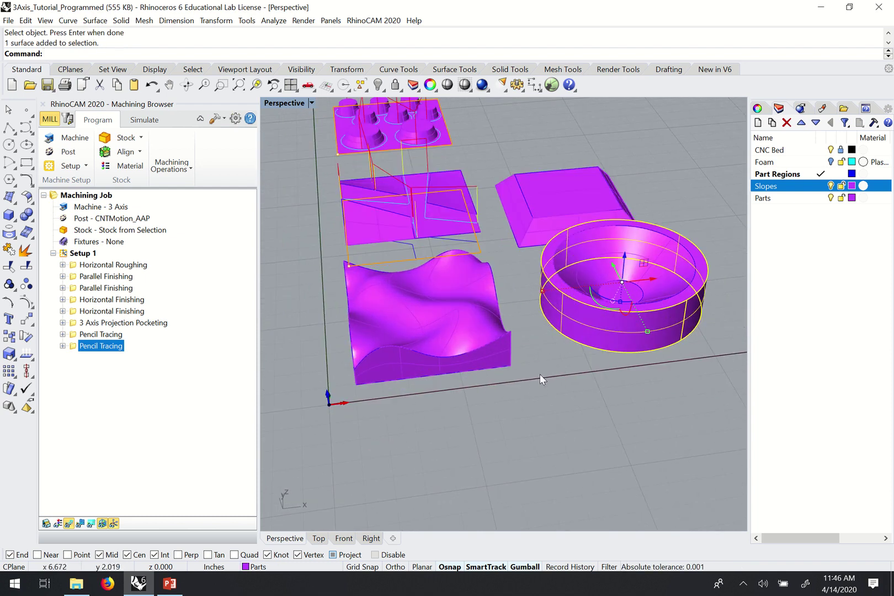
left_click(541, 376)
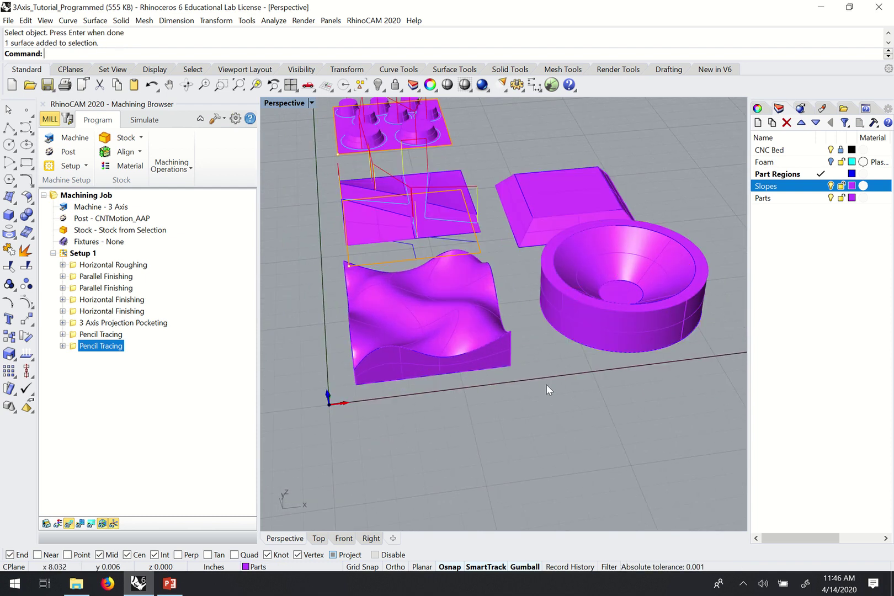
Select the base outline curves of the wavy block, round bowl, tapered block, faceted plate and bossed plate
left_click(493, 370)
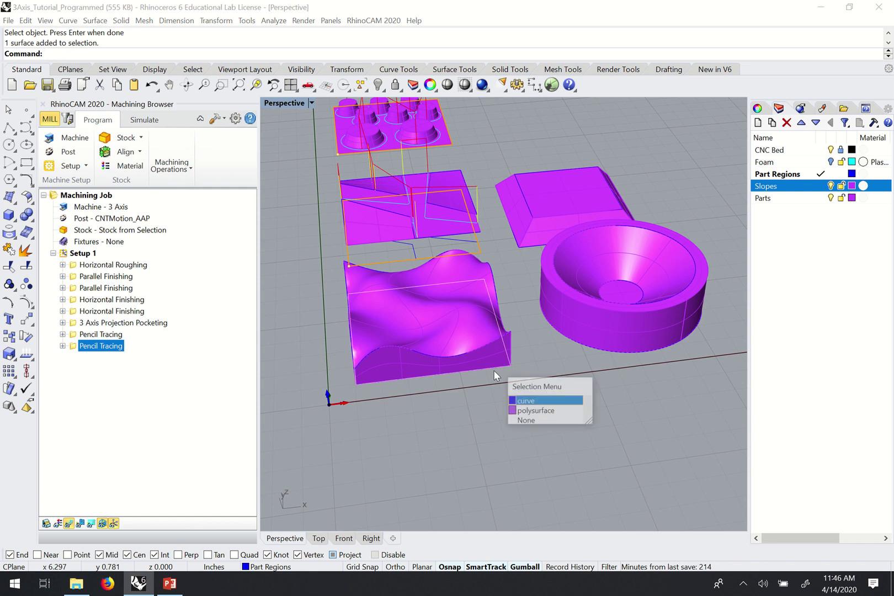
left_click(529, 401)
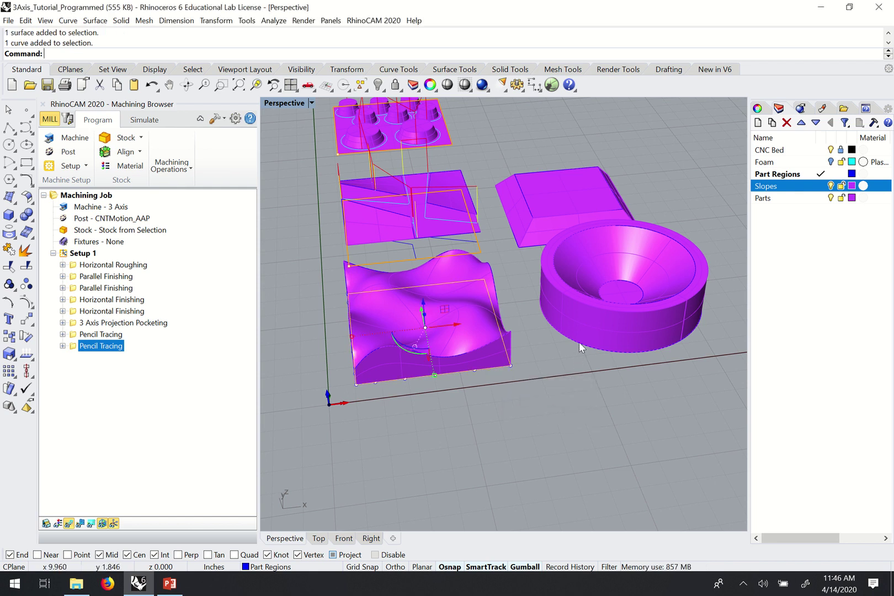
left_click(579, 342)
left_click(610, 369)
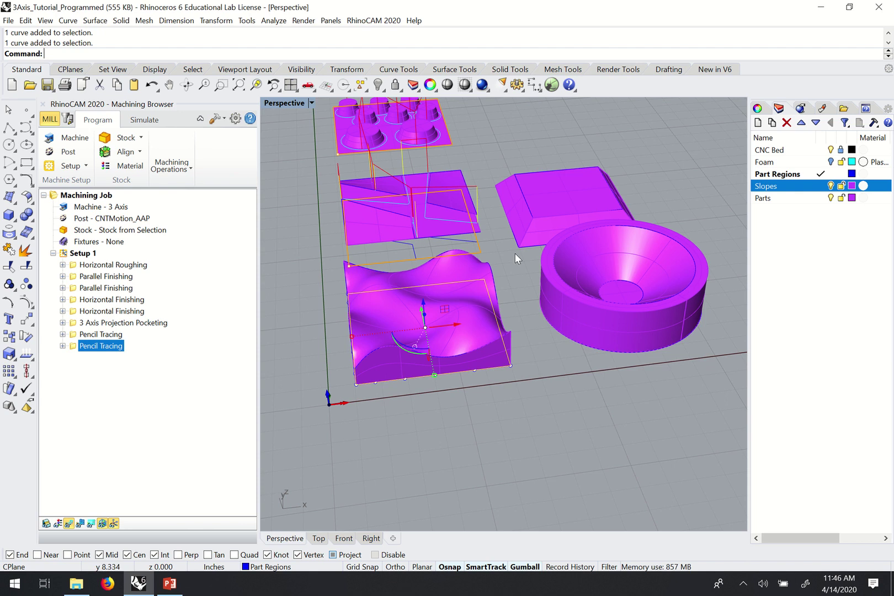
left_click(524, 257)
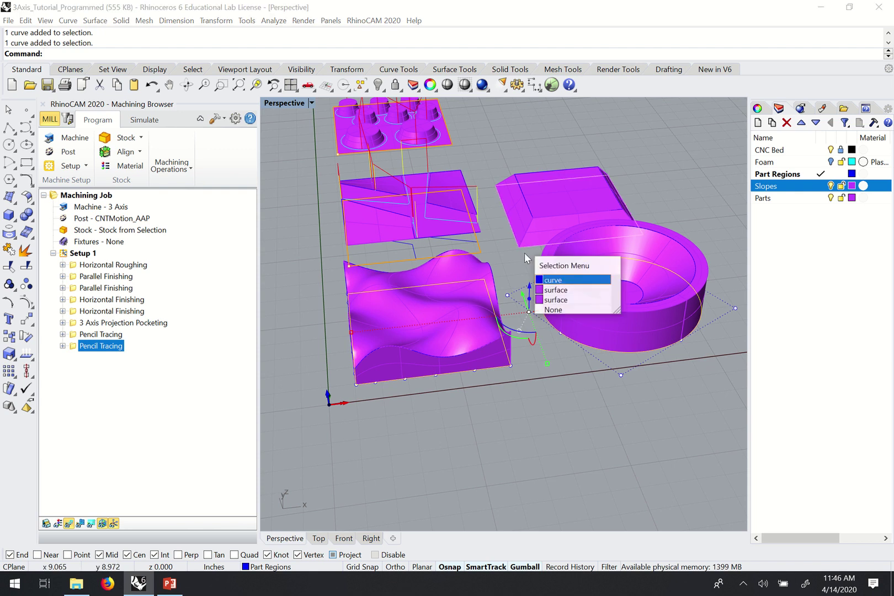
left_click(481, 251)
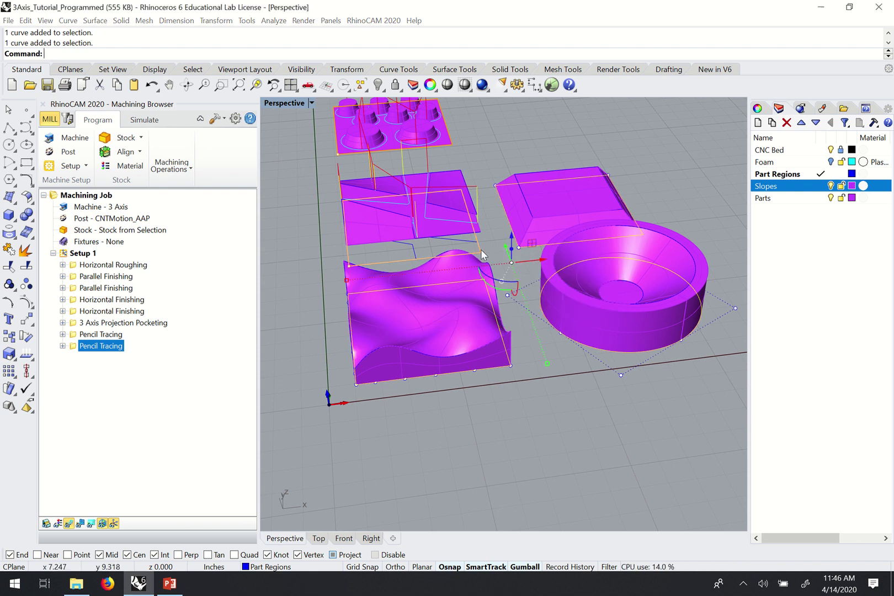
left_click(481, 251, "shift")
left_click(513, 279)
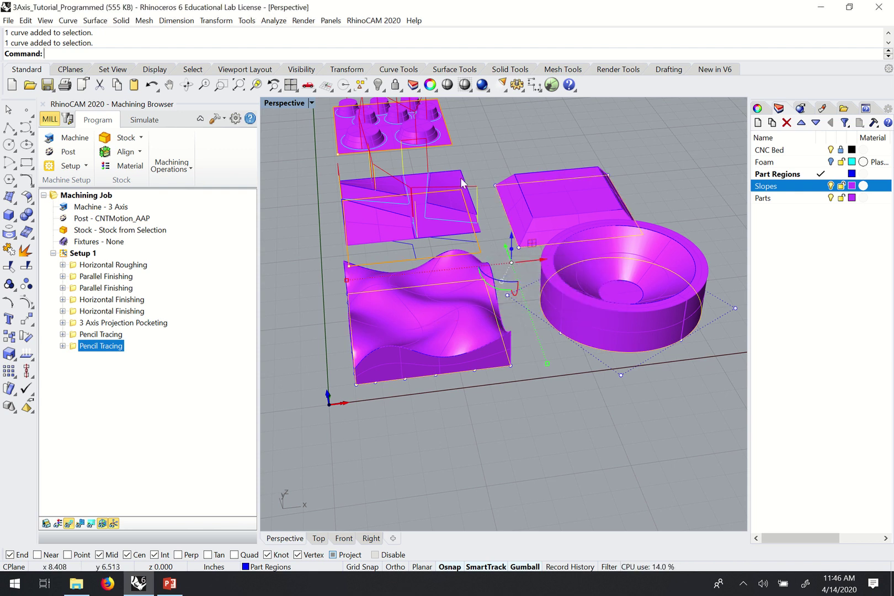
left_click(452, 149)
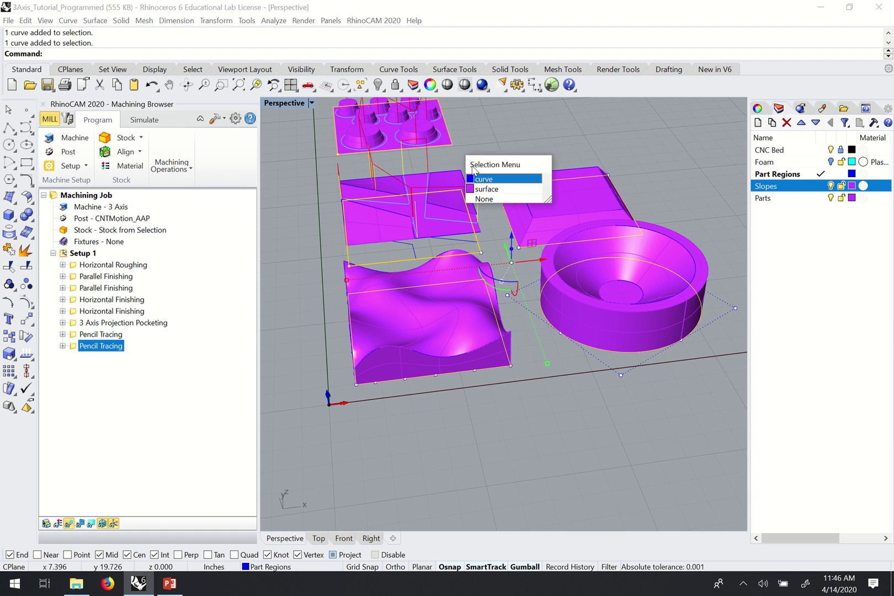
left_click(483, 180)
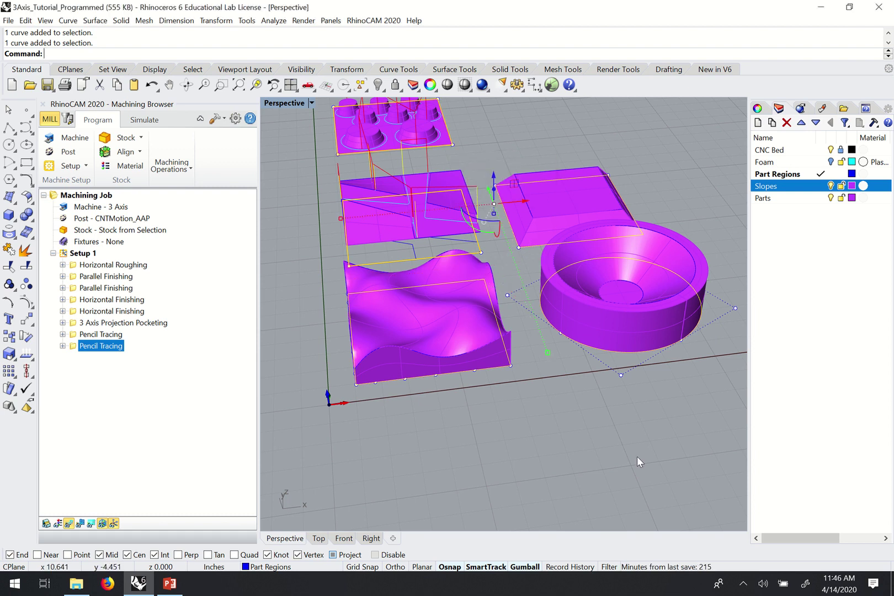
Create a 2 1/2 Axis Profiling operation for the five selected outlines and load its feeds and speeds from the tool
left_click(190, 171)
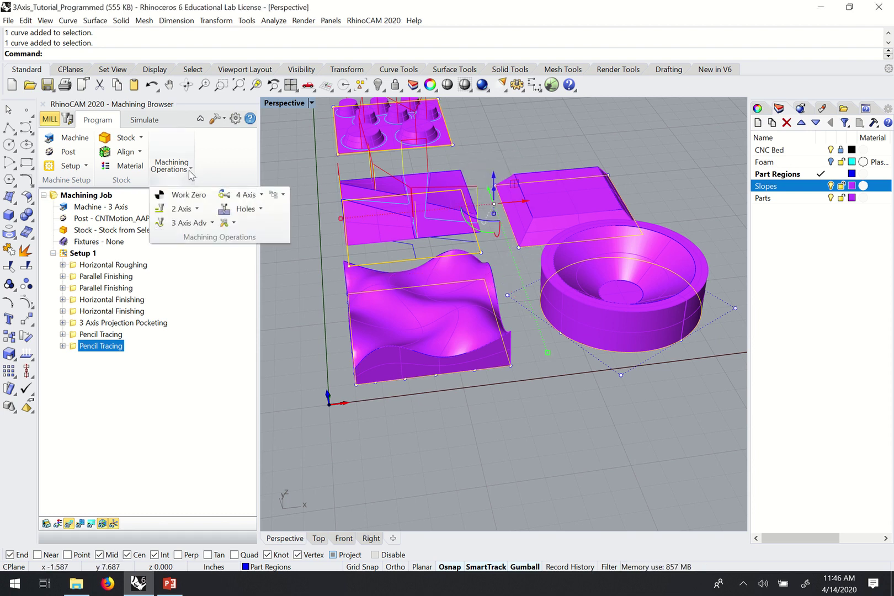
left_click(196, 212)
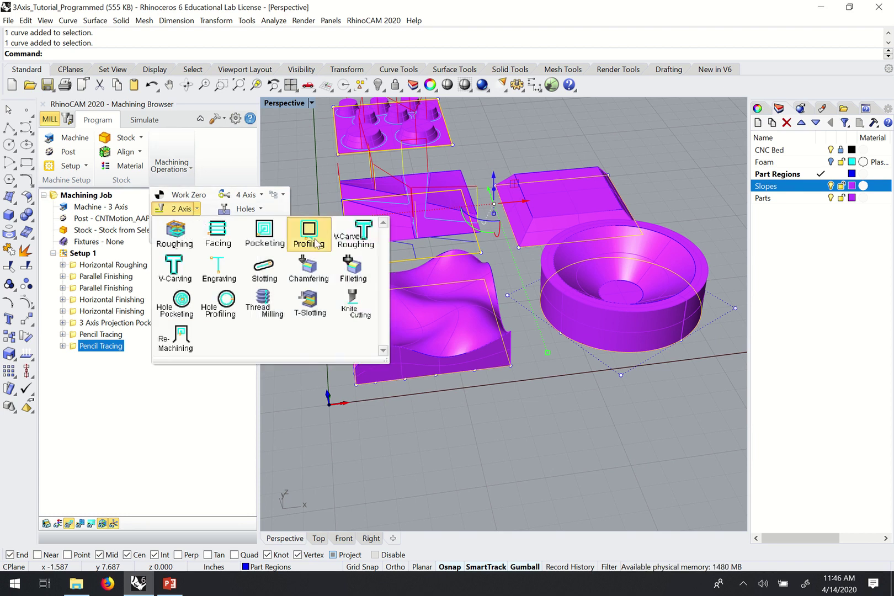
left_click(304, 226)
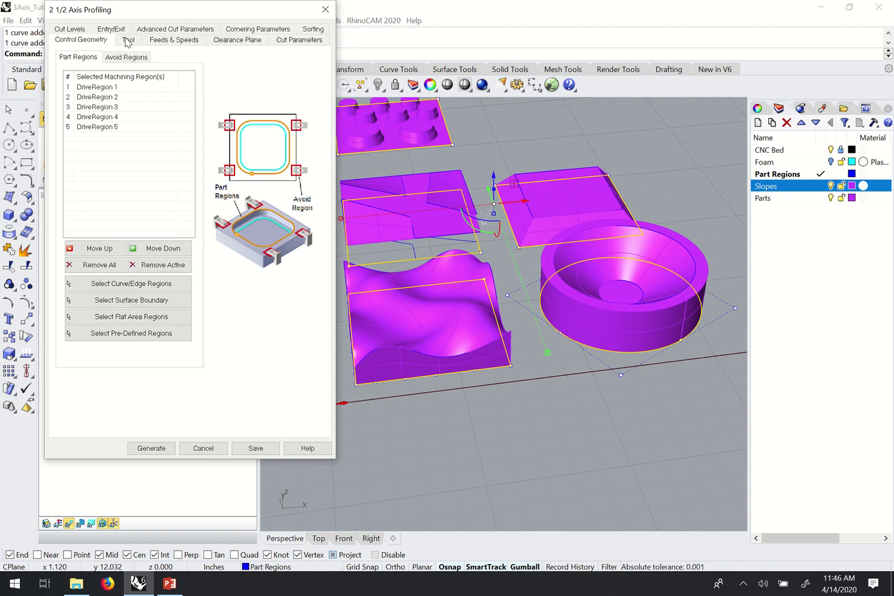
left_click(127, 41)
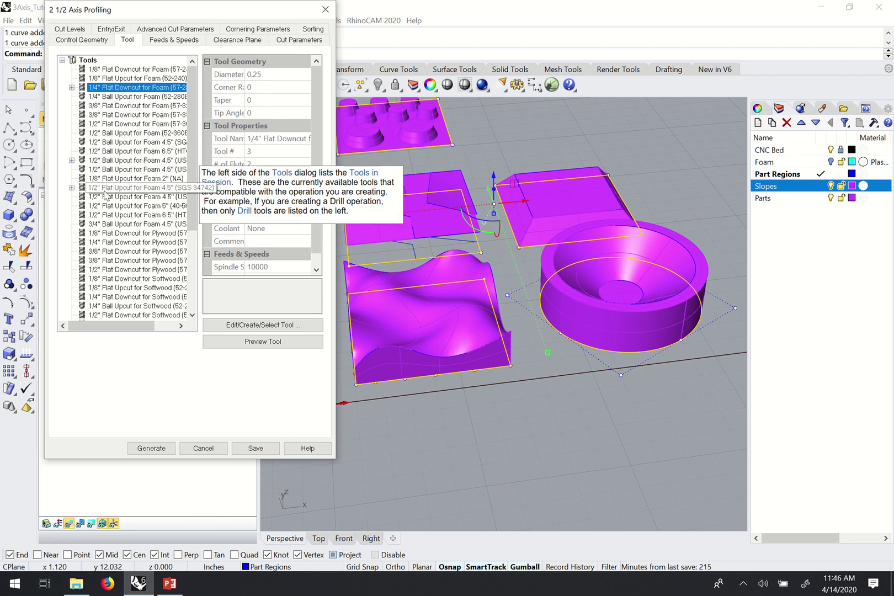
left_click(166, 41)
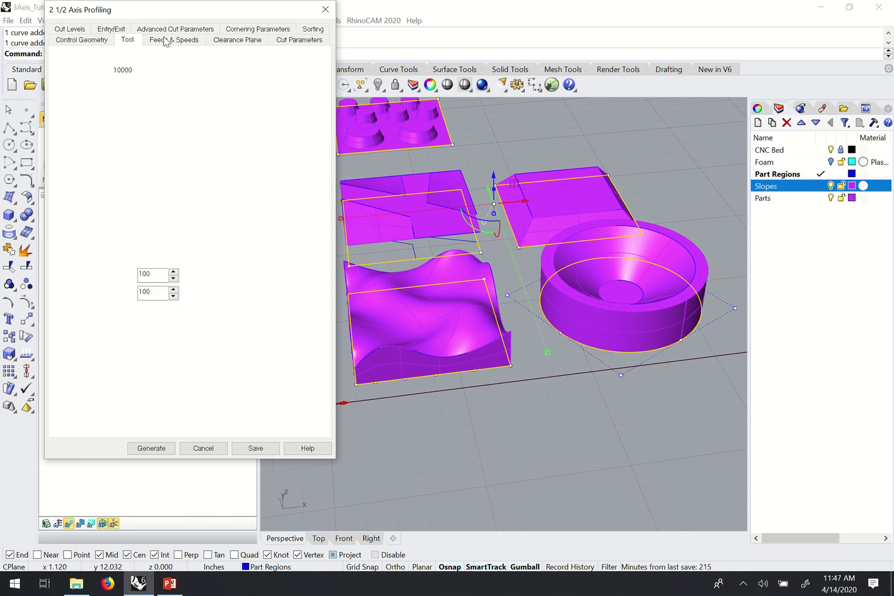
left_click(90, 346)
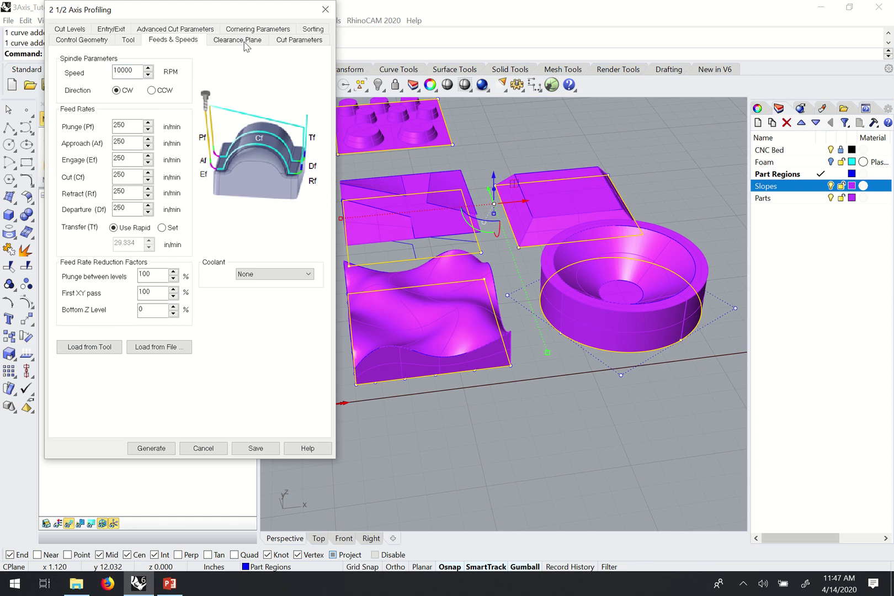
Check the clearance plane settings and make the profiling cut on the outside of closed curves
left_click(245, 44)
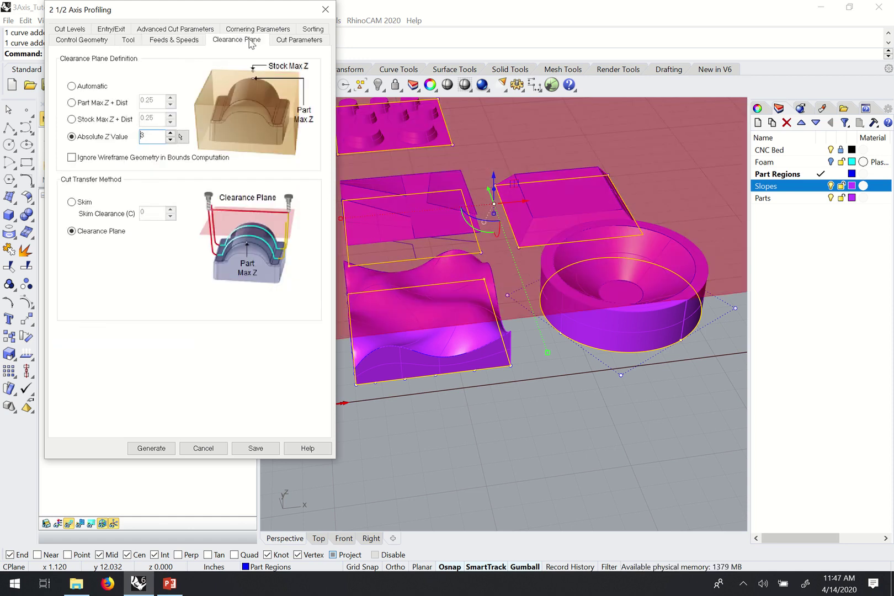
left_click(302, 42)
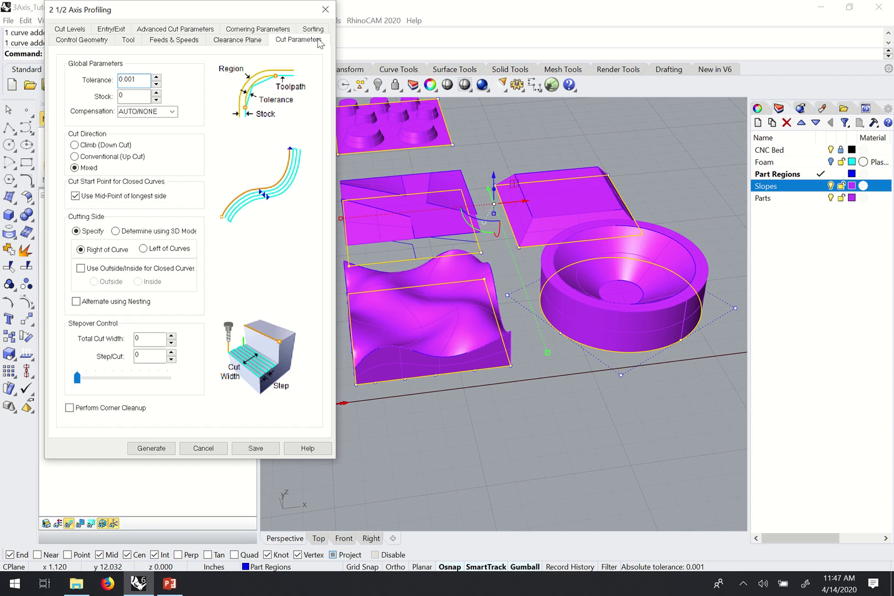
left_click(81, 269)
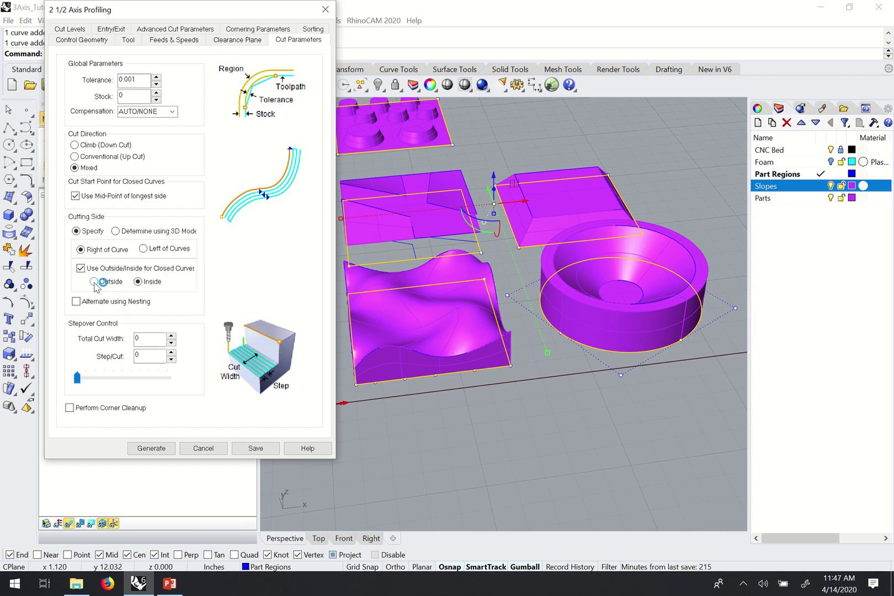
left_click(95, 282)
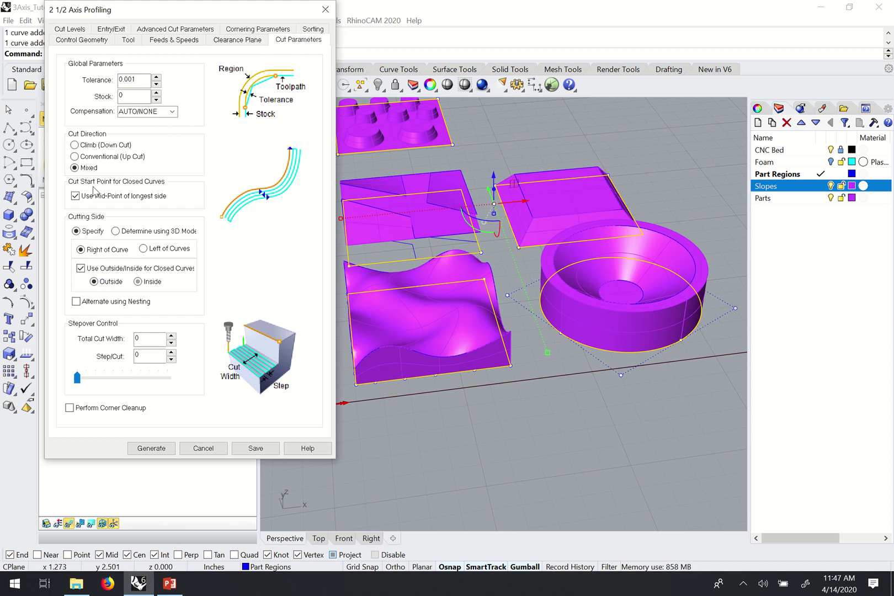
Define the cut geometry's location with a picked top of 2 and set the total cut depth to 2.01 inches
left_click(63, 31)
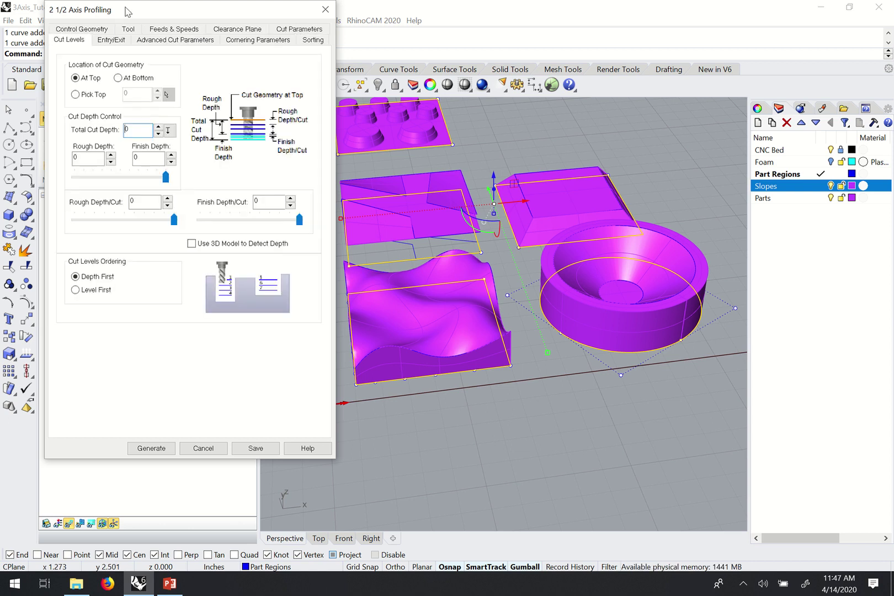
left_click_drag(128, 12, 139, 31)
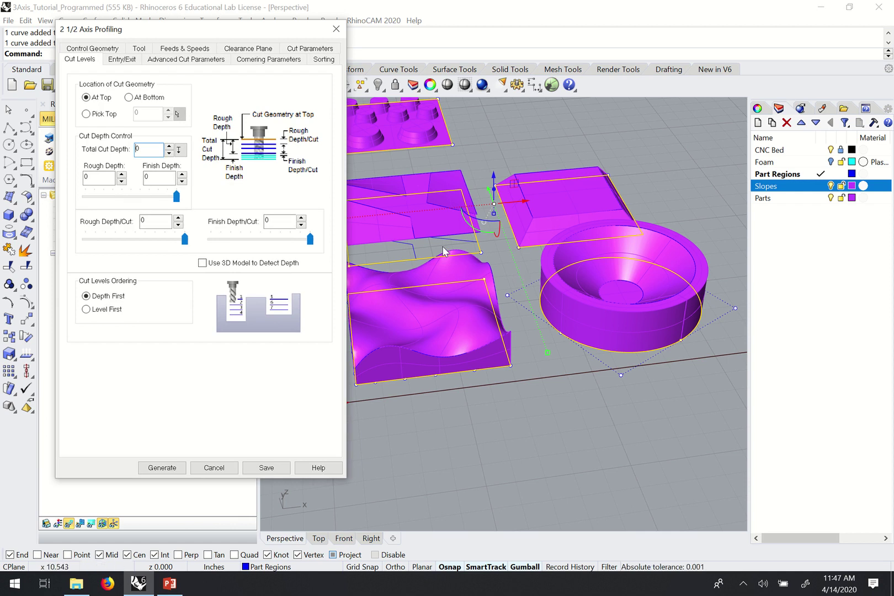
left_click(106, 116)
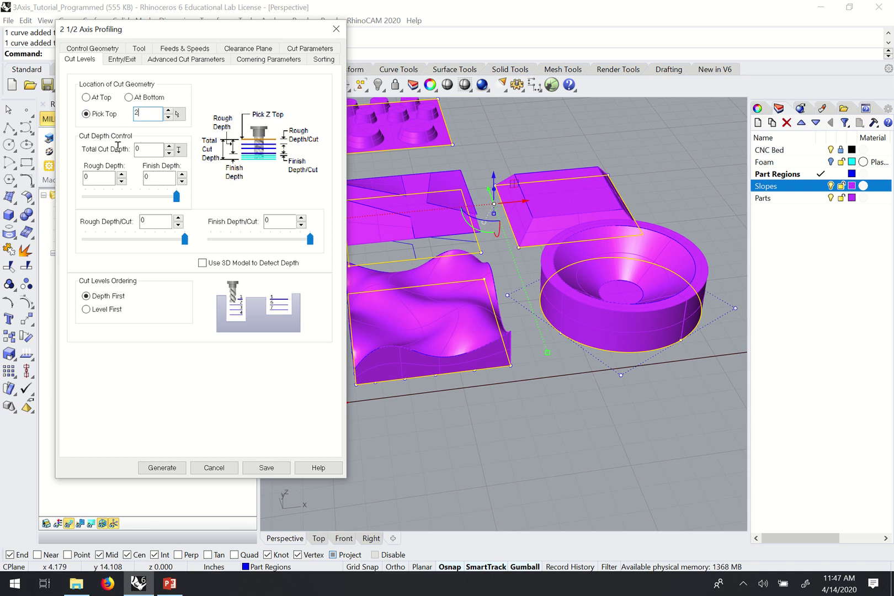
key("Tab")
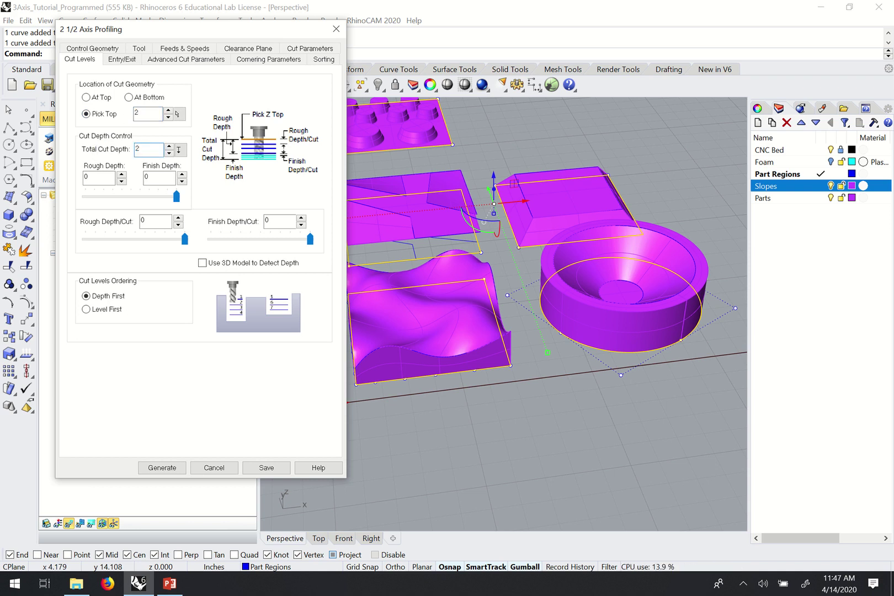
type("2.01")
left_click(161, 179)
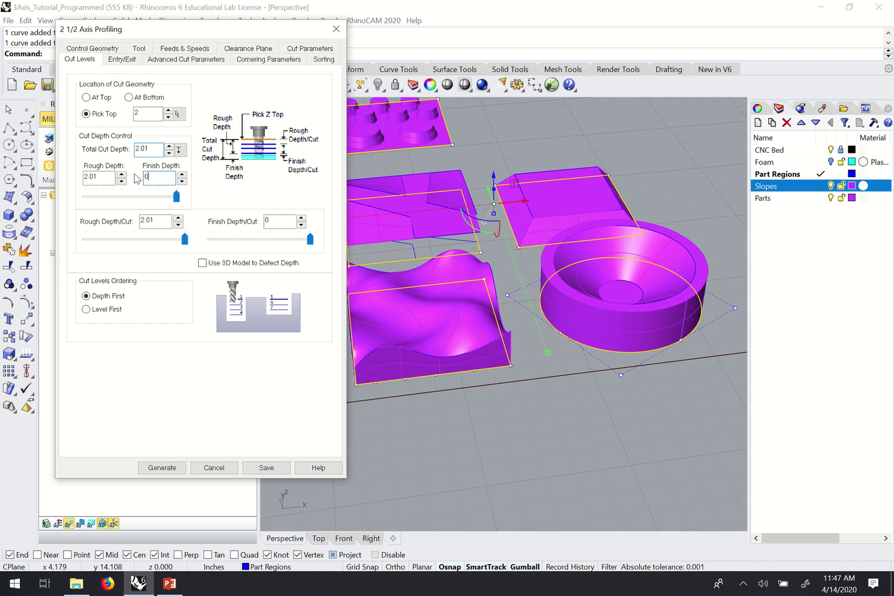
Set the rough depth per cut to 0.25 inches
left_click(148, 222)
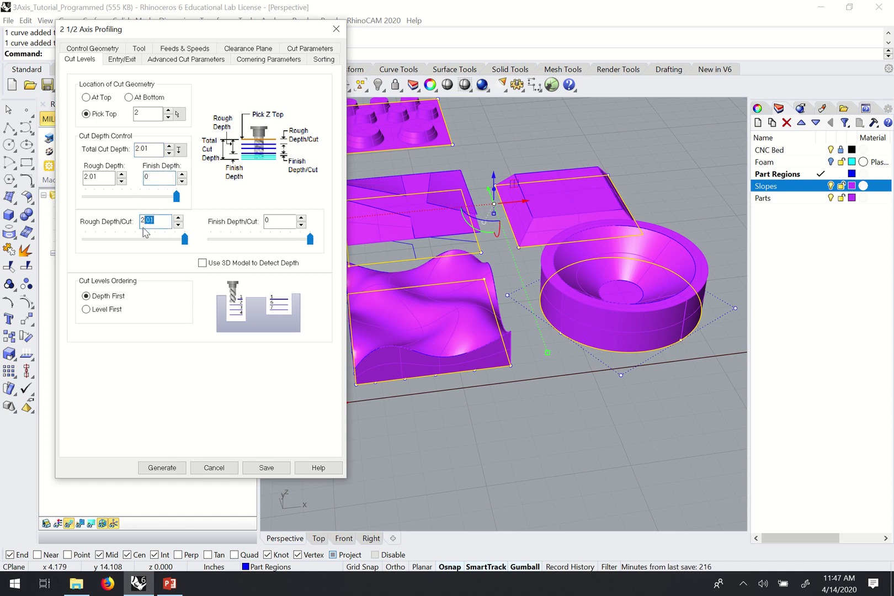
mouse_move(142, 222)
left_mouse_down()
mouse_move(160, 222)
mouse_move(133, 221)
left_mouse_up()
left_click(160, 221)
key("BackSpace")
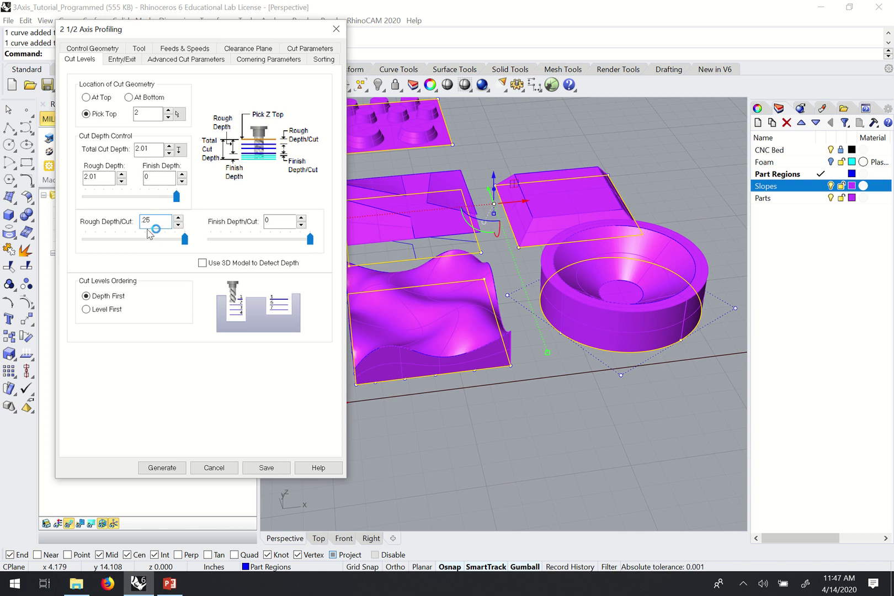
left_click(163, 181)
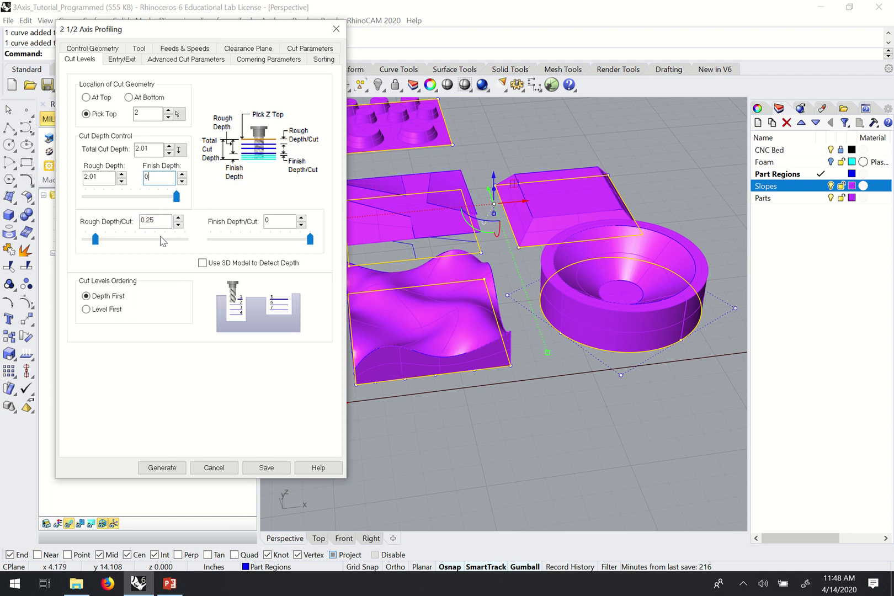
Use Along Path entry with a height of 0.25 and no exit motion, and apply entry/exit at each cut level
left_click(122, 61)
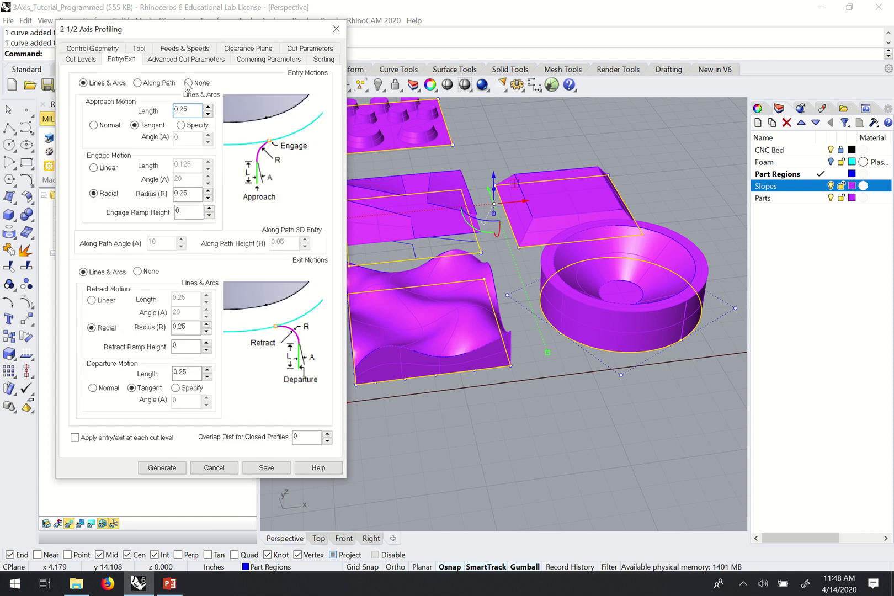
left_click(141, 81)
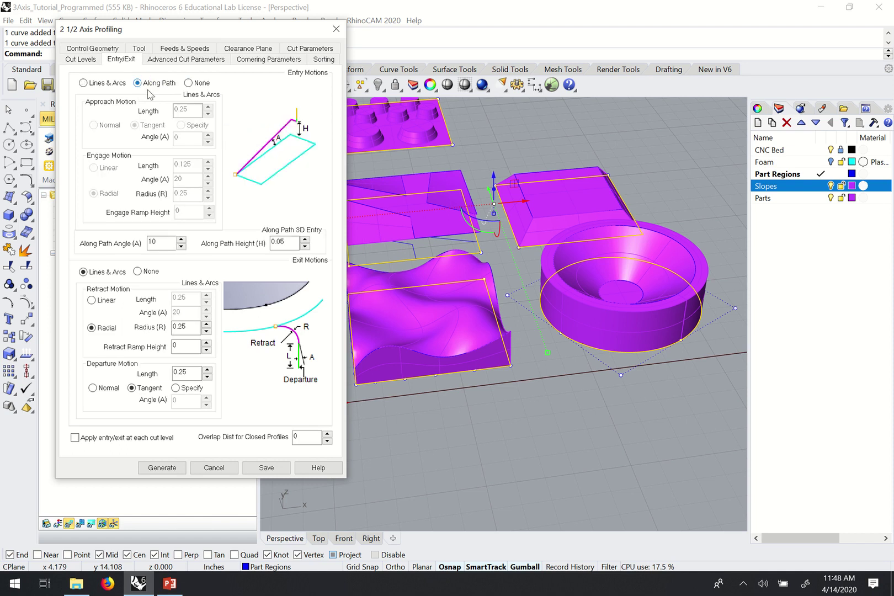
left_click(271, 241)
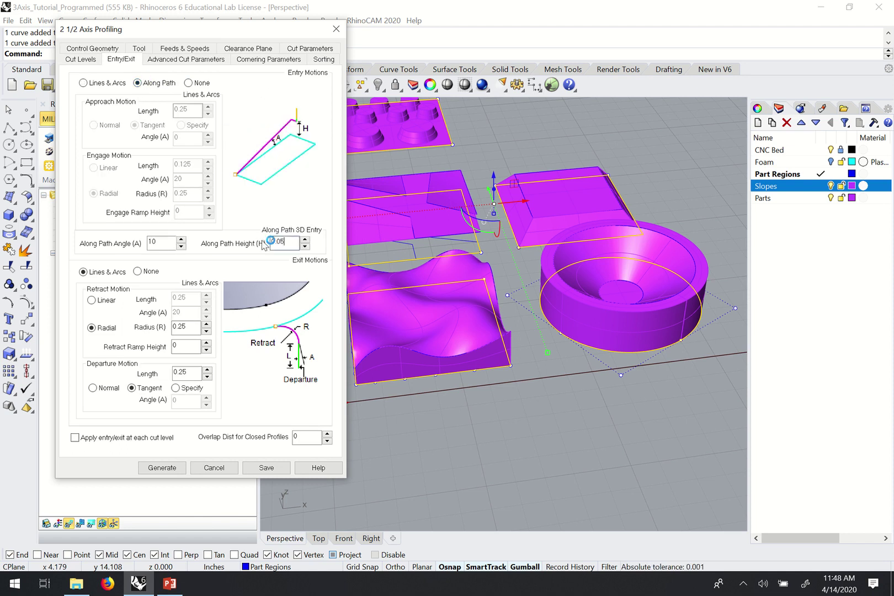
double_click(271, 241)
key("BackSpace")
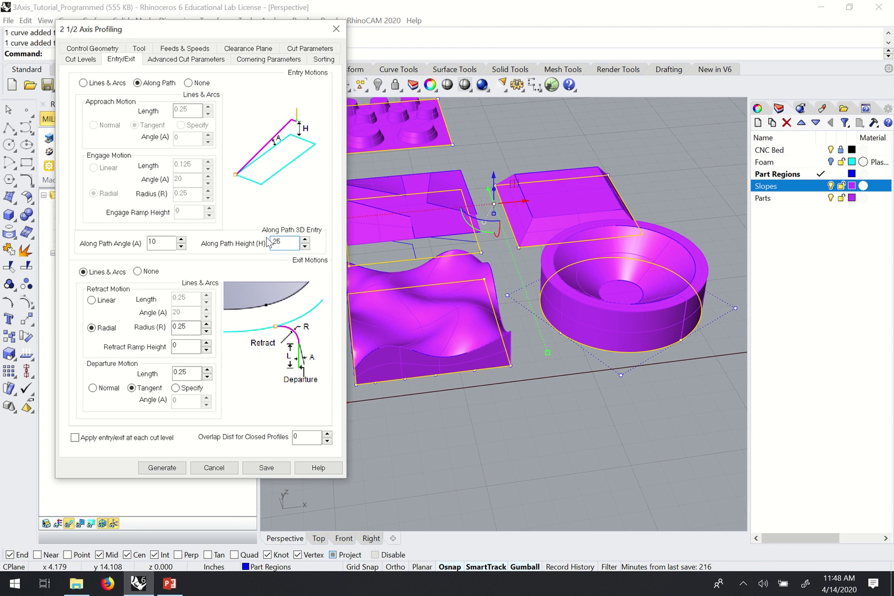
left_click(138, 271)
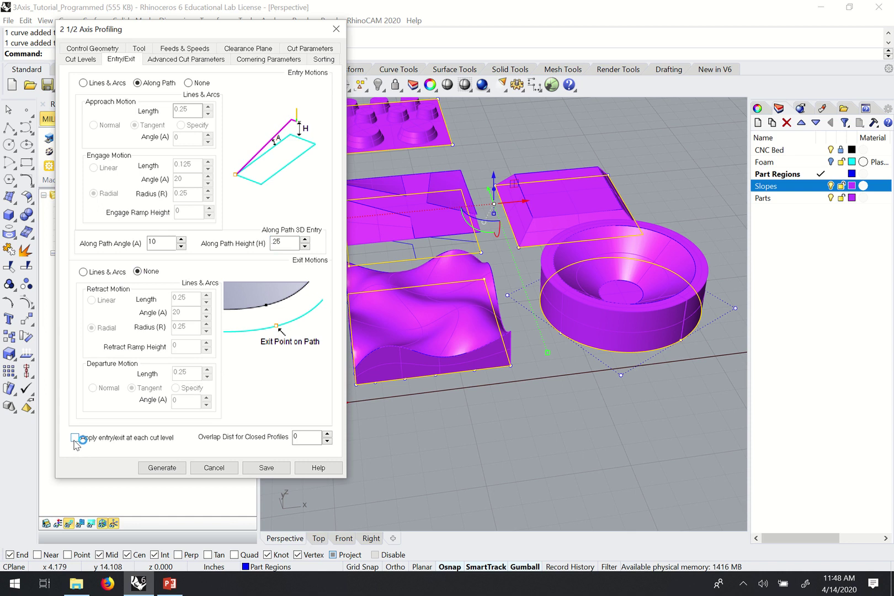
left_click(75, 437)
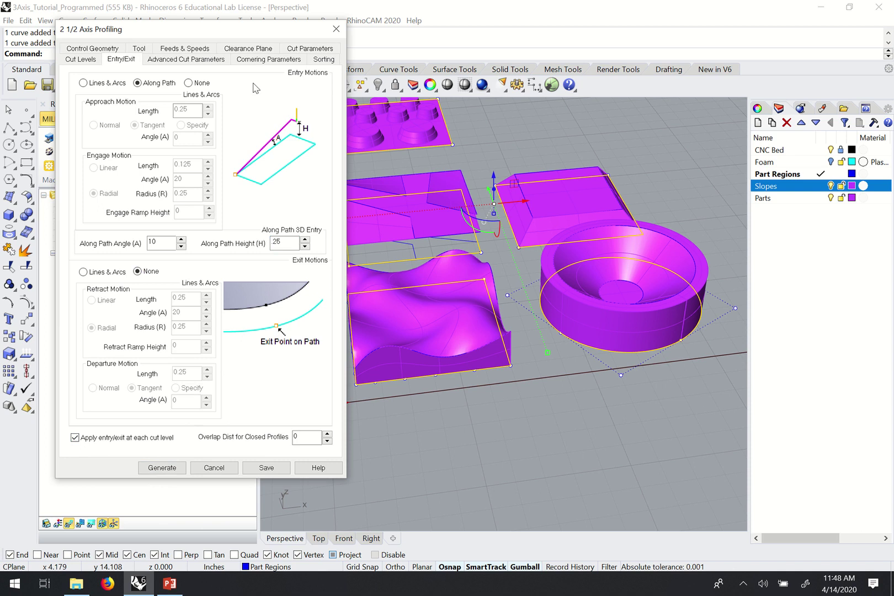
Add rectangular bridges with a height of 0.25 and a length of 0.5 to the profiling cuts
left_click(201, 61)
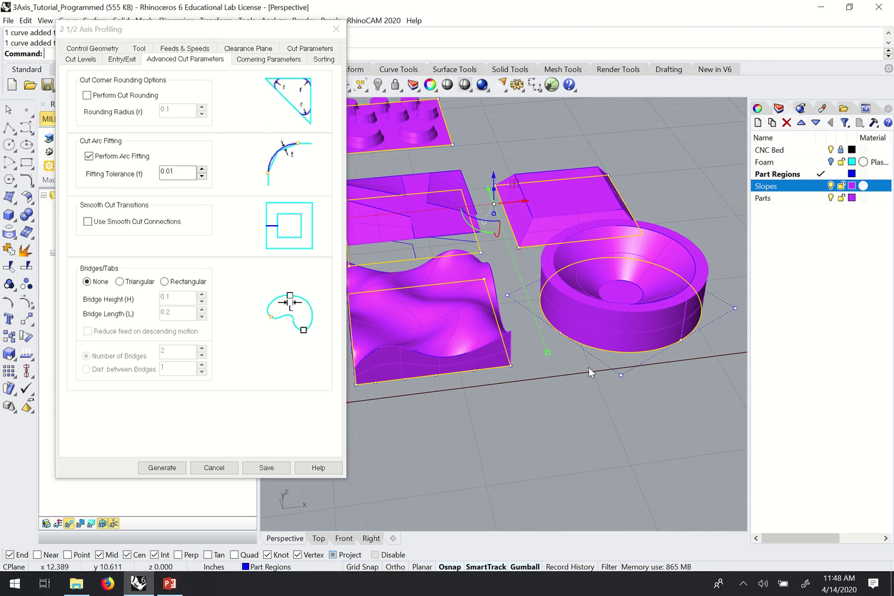
scroll(588, 366, "down", 3)
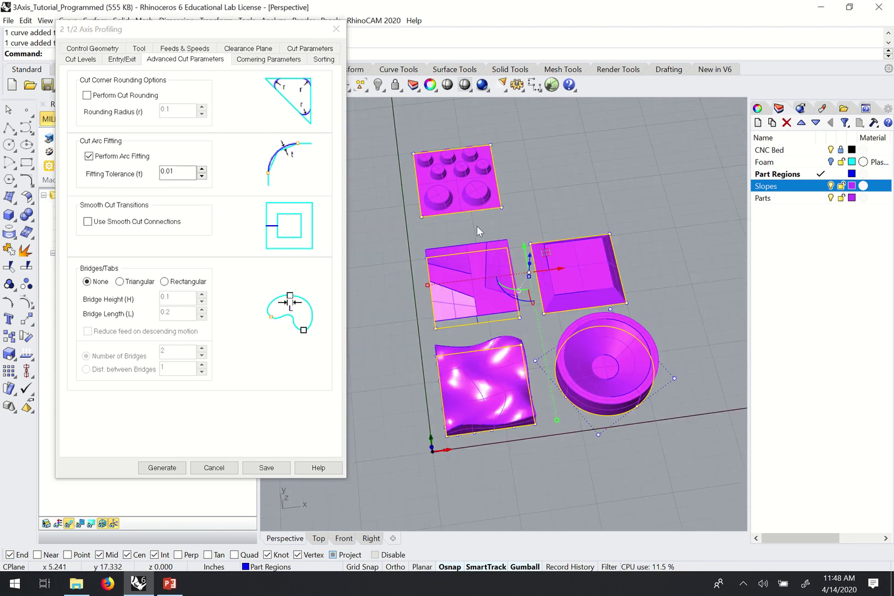
scroll(506, 291, "up", 2)
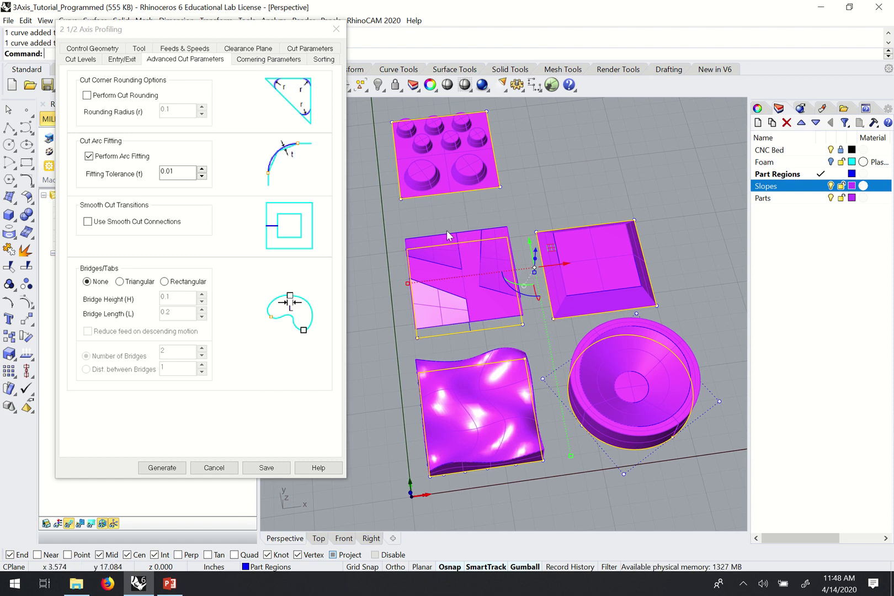
left_click(166, 284)
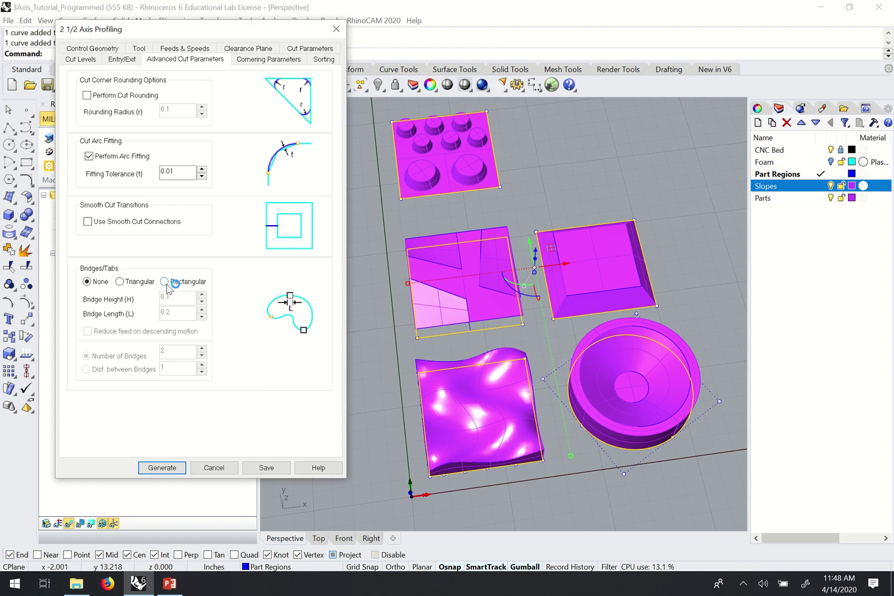
left_click(165, 282)
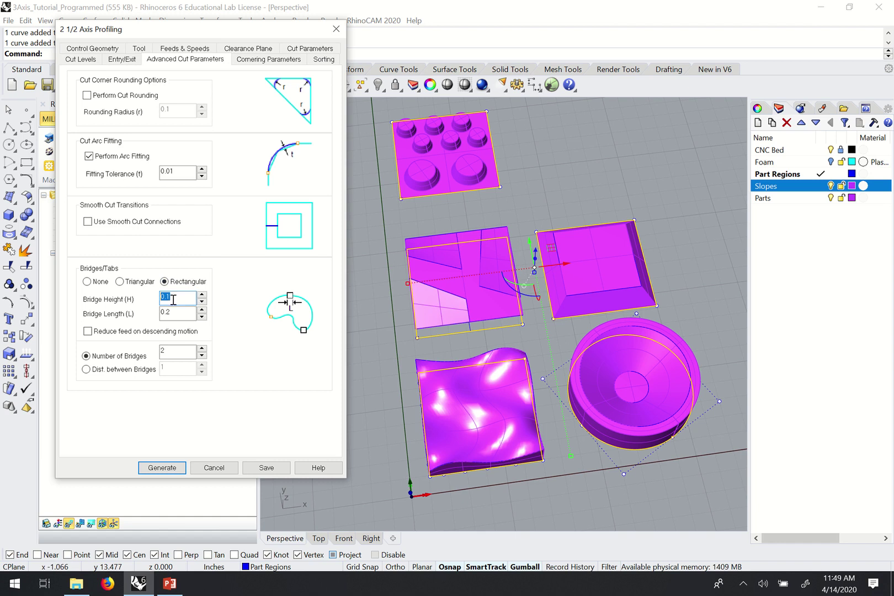
double_click(173, 299)
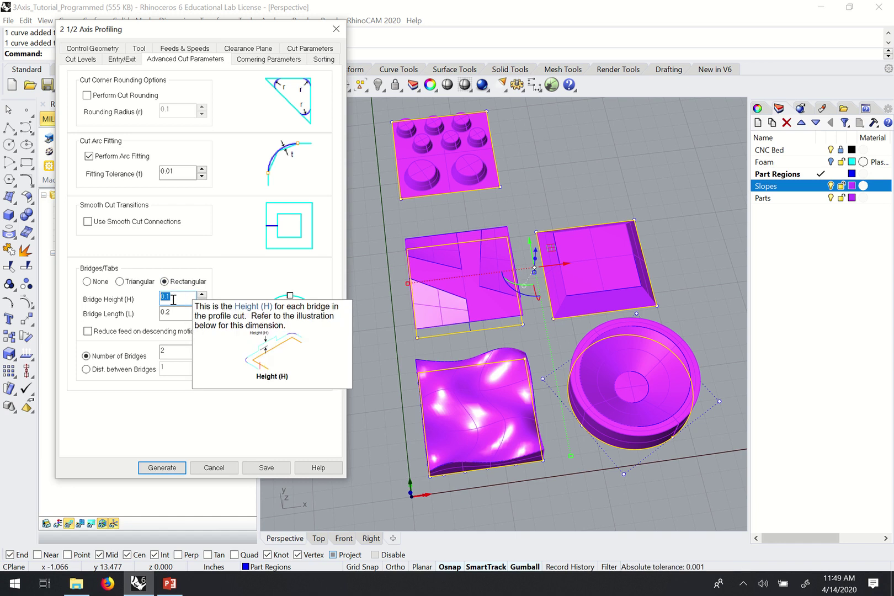
key("BackSpace")
type(".25")
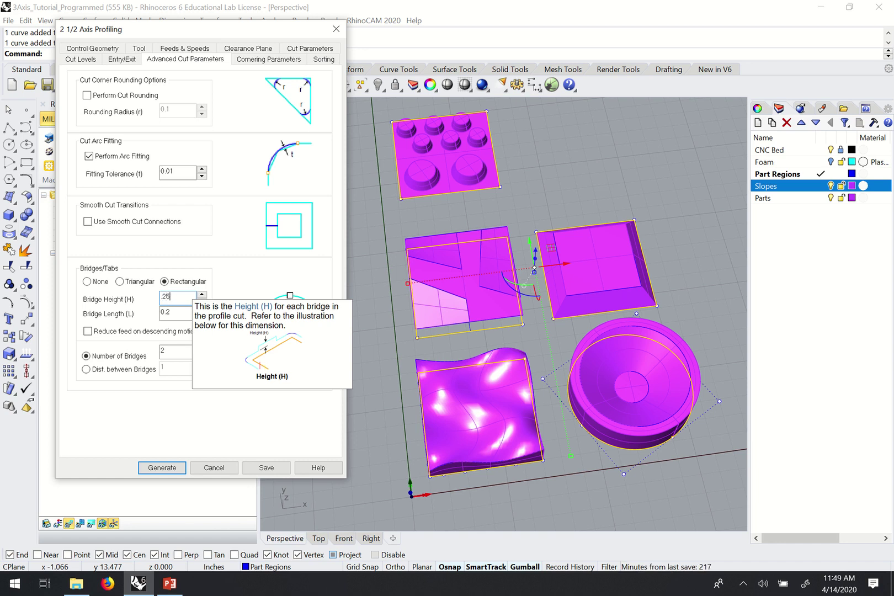
key("Tab")
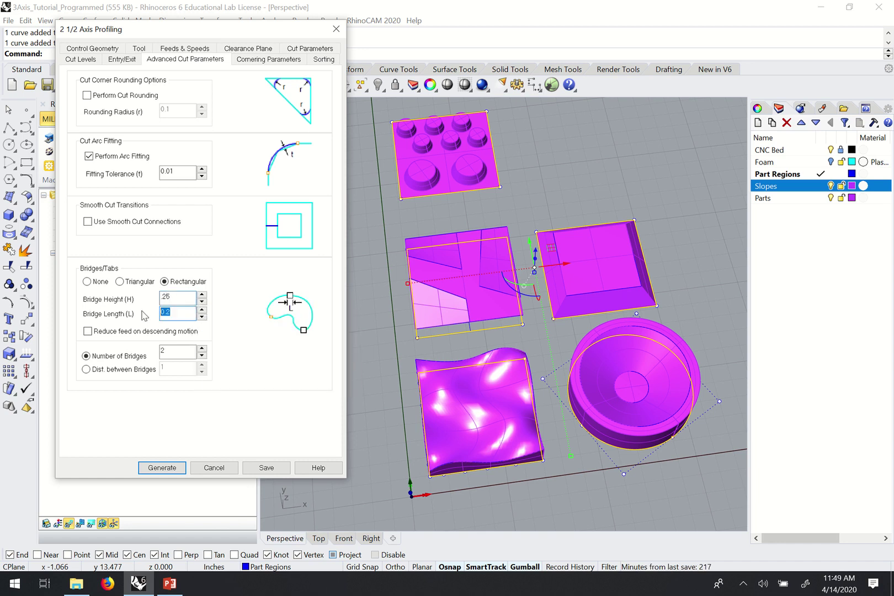
key("BackSpace")
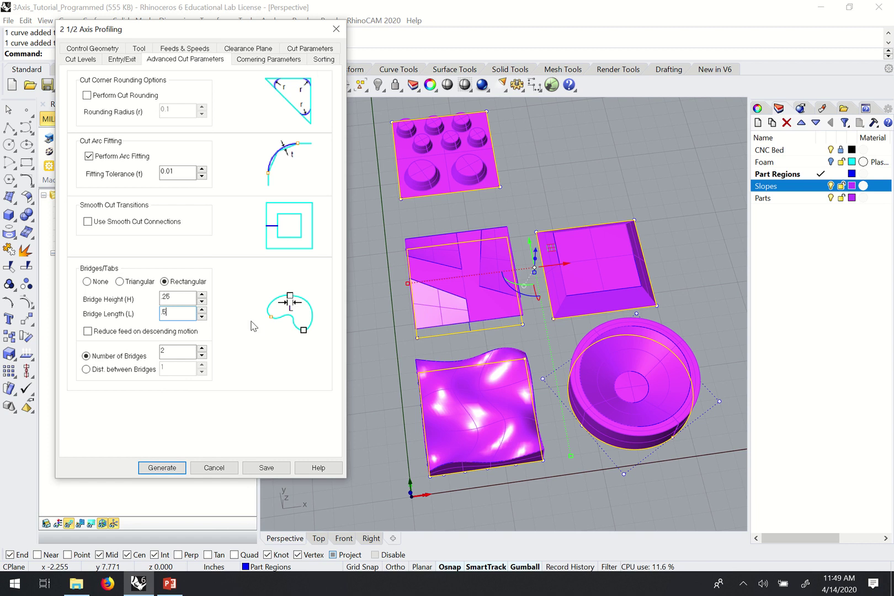
Generate the profiling toolpath and examine its bridges and cut levels around the wavy block and round bowl
left_click(162, 468)
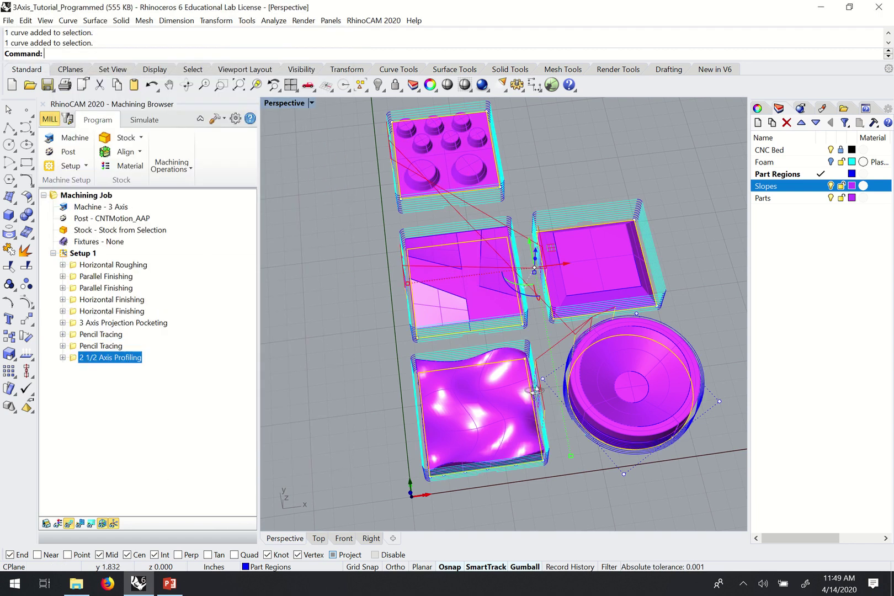
right_click_drag(534, 392, 472, 361)
scroll(441, 297, "up", 4)
right_click_drag(622, 371, 575, 339)
scroll(419, 220, "up", 4)
scroll(449, 259, "up", 3)
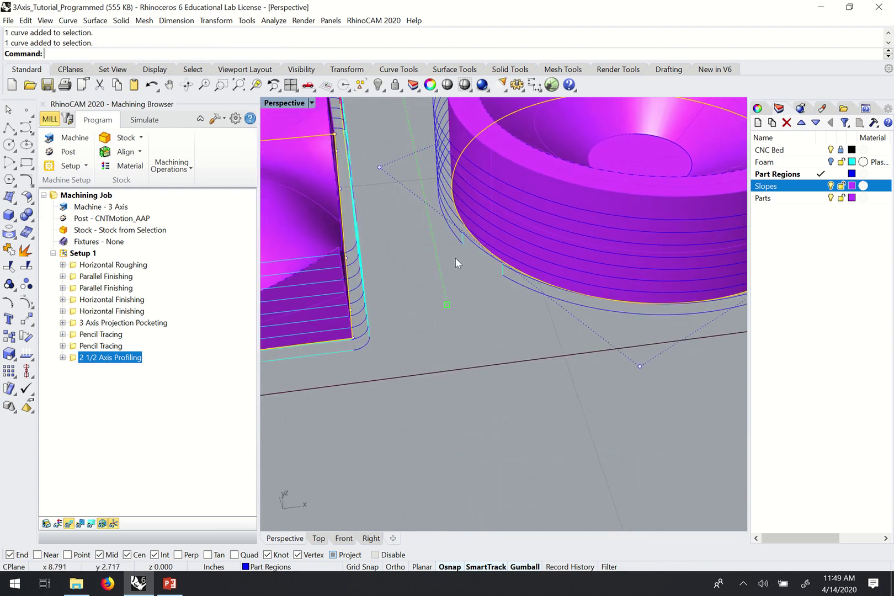
Simulate the 2 1/2 Axis Profiling operation through to its end on the foam stock
scroll(502, 251, "down", 5)
right_click_drag(502, 251, 492, 293)
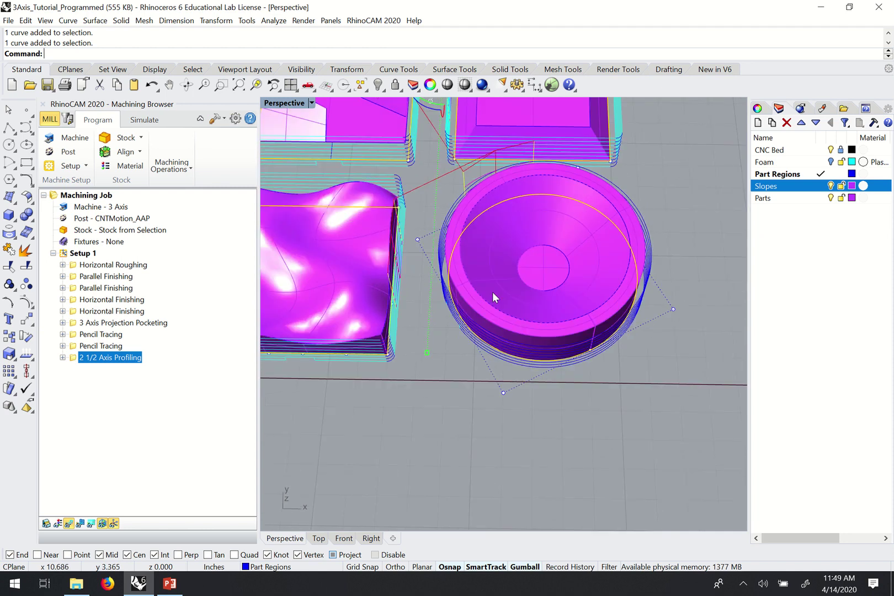
scroll(499, 301, "down", 5)
scroll(493, 221, "up", 2)
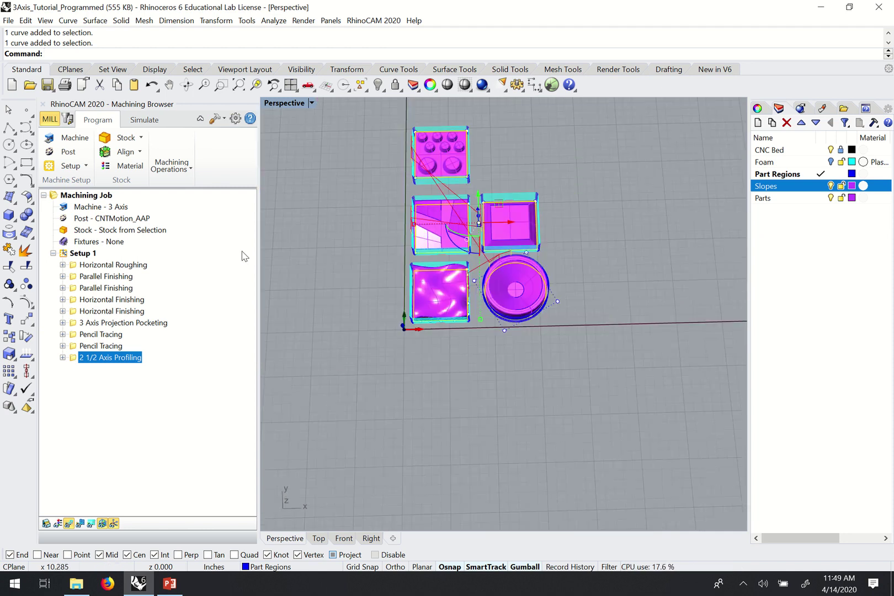
left_click(79, 253)
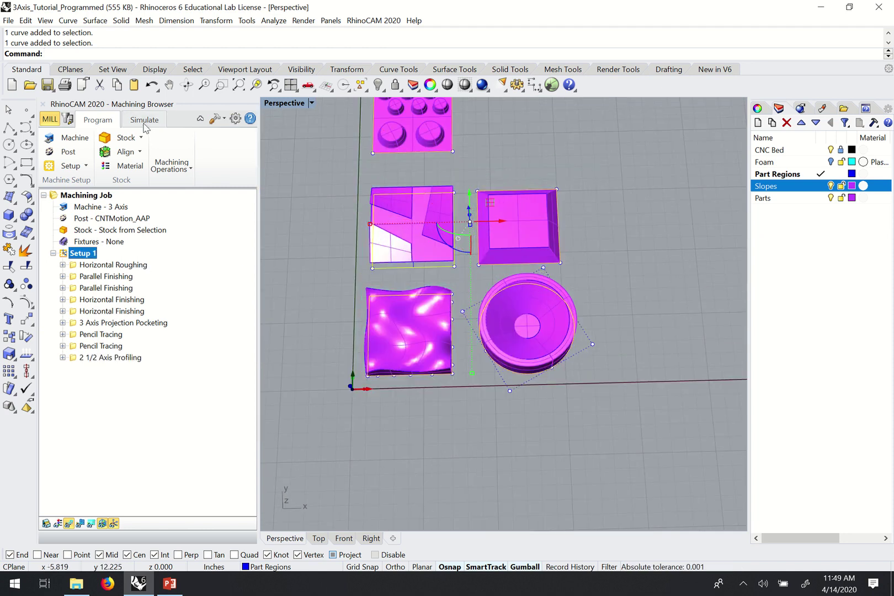
left_click(145, 123)
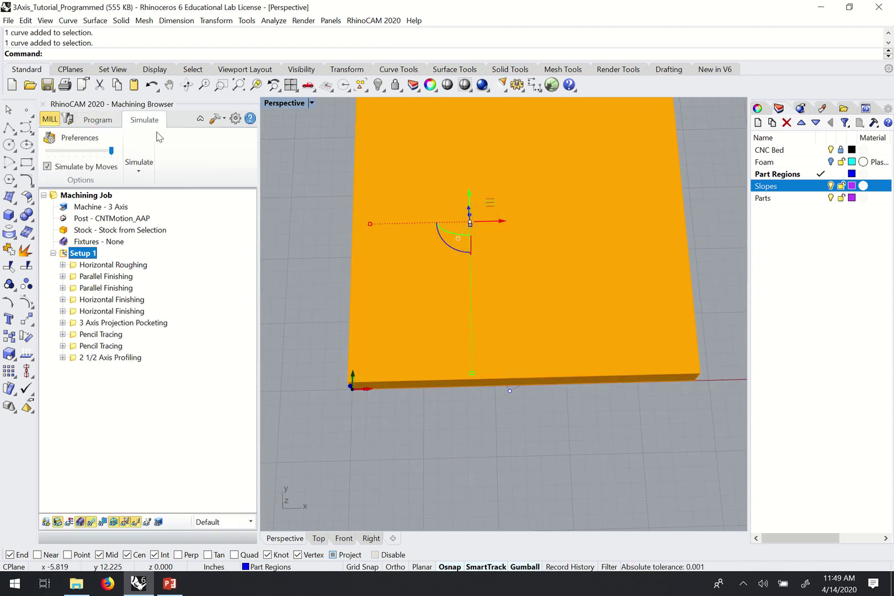
left_click(141, 175)
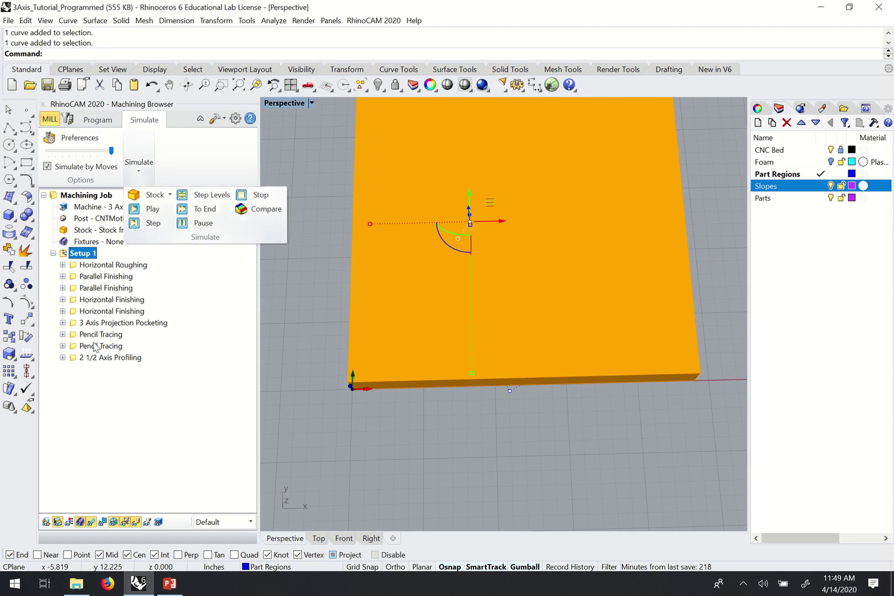
left_click(83, 357)
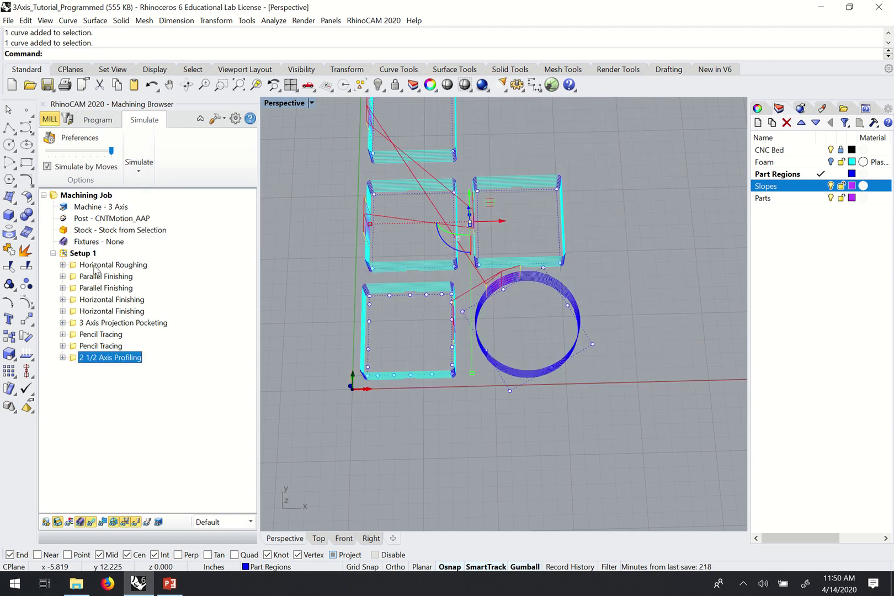
left_click(141, 169)
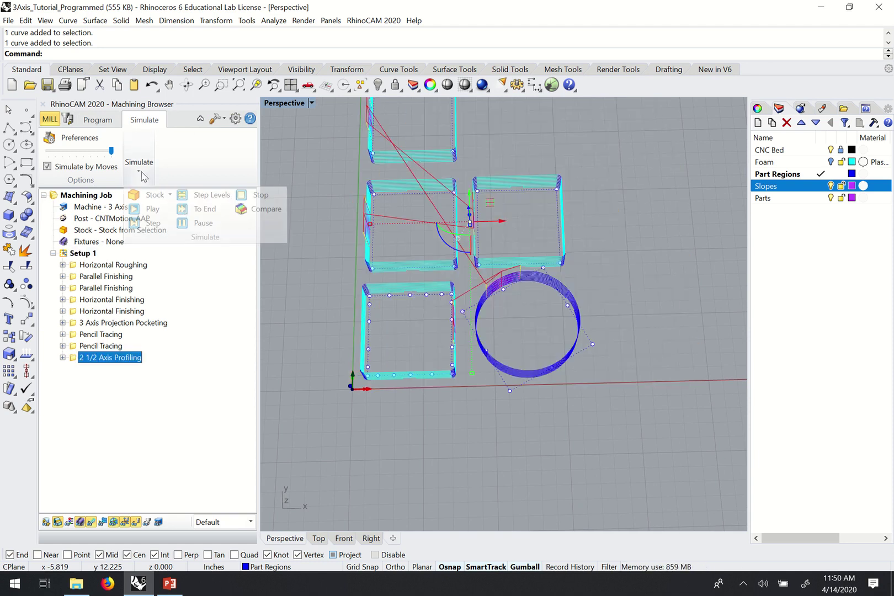
left_click(199, 209)
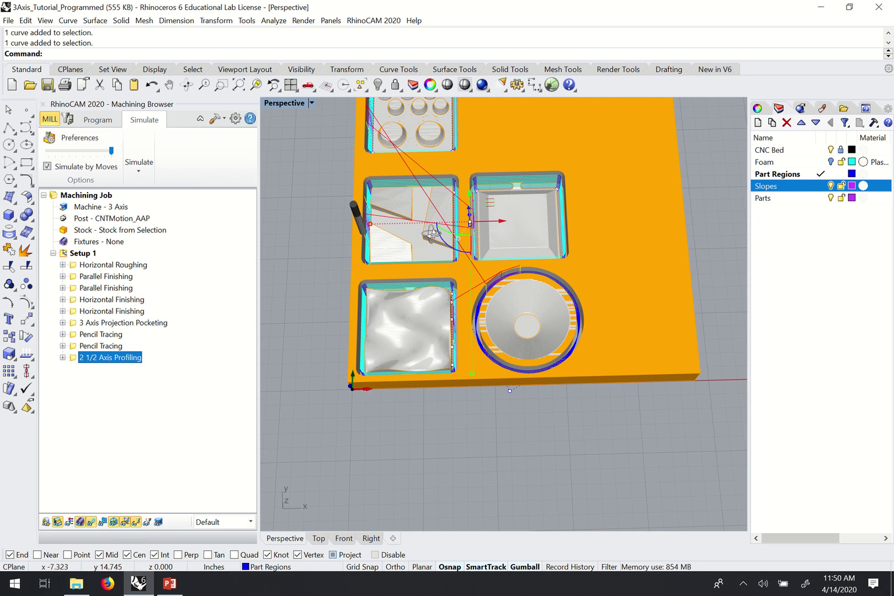
Examine the simulated profile cuts and bridges around the round bowl and the wavy block
mouse_move(432, 235)
right_mouse_down()
mouse_move(522, 225)
mouse_move(550, 369)
right_mouse_up()
scroll(549, 342, "up", 8)
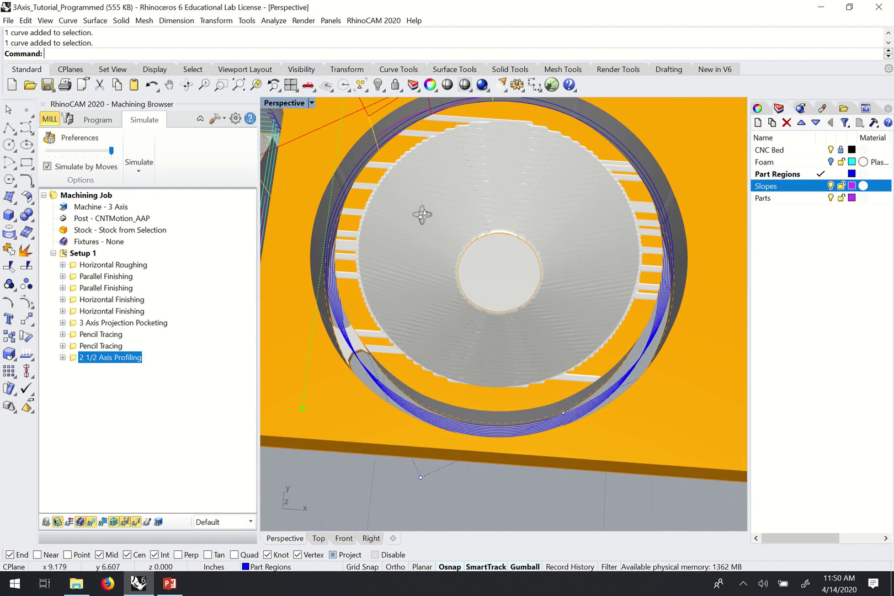
scroll(411, 221, "down", 5)
right_click_drag(411, 220, 469, 220)
scroll(521, 222, "down", 2)
scroll(375, 325, "down", 3)
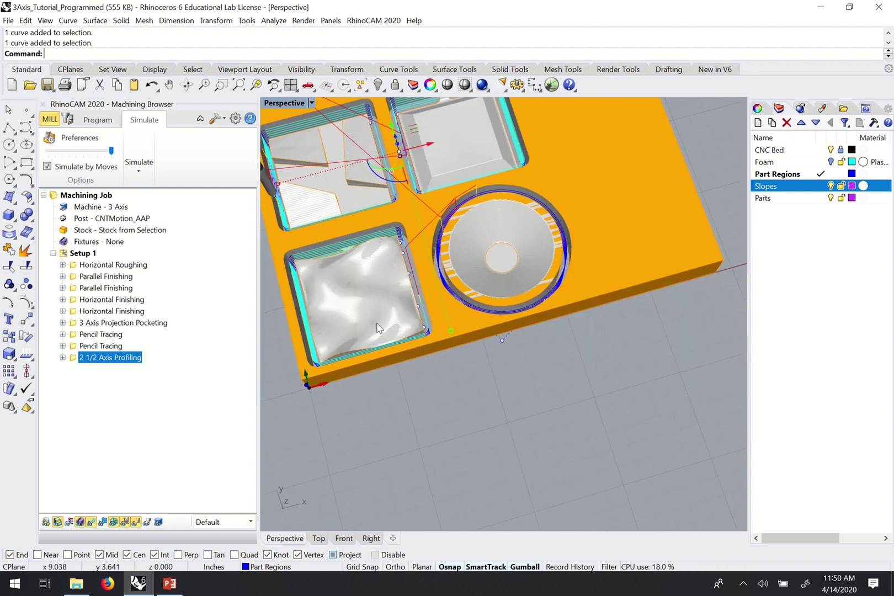
scroll(481, 309, "up", 2)
scroll(419, 288, "up", 1)
scroll(455, 231, "up", 3)
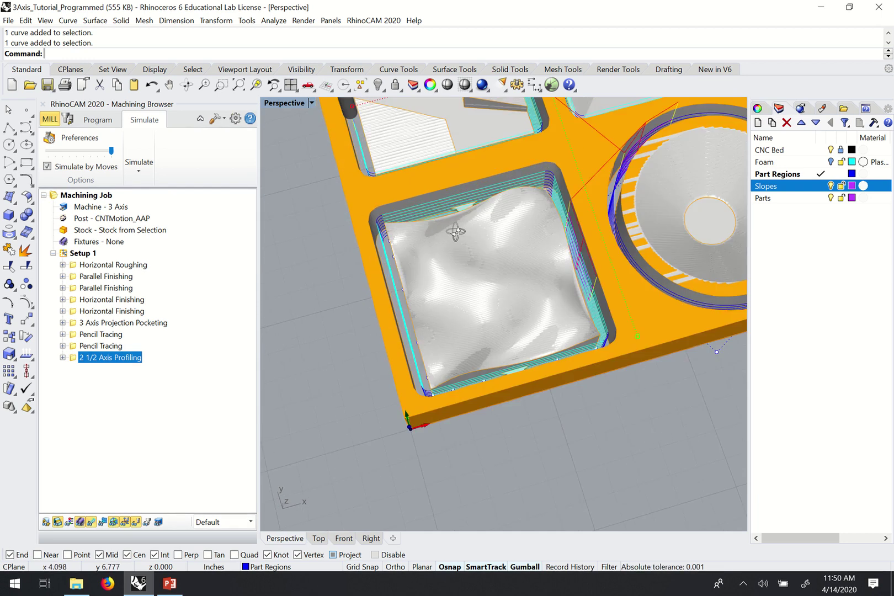
right_click_drag(455, 231, 477, 229)
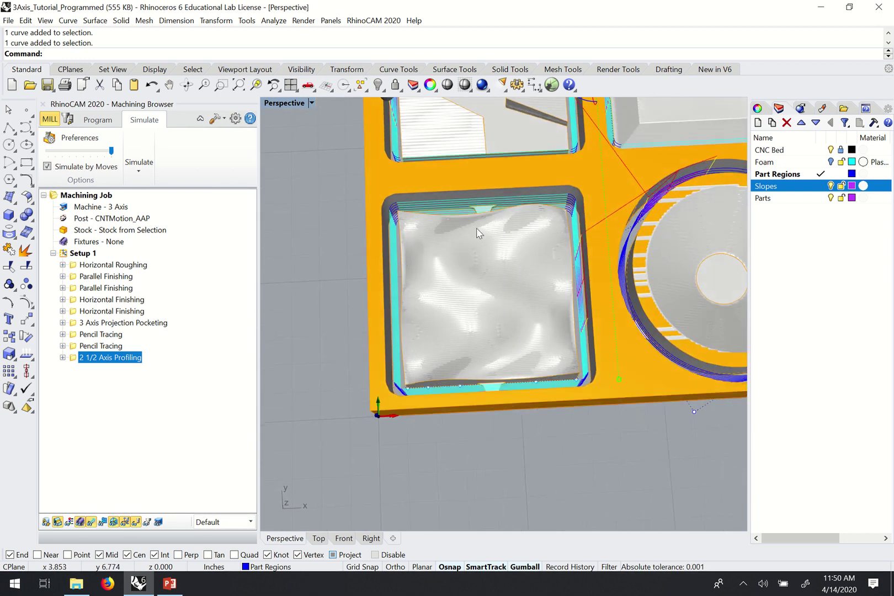
scroll(385, 340, "down", 5)
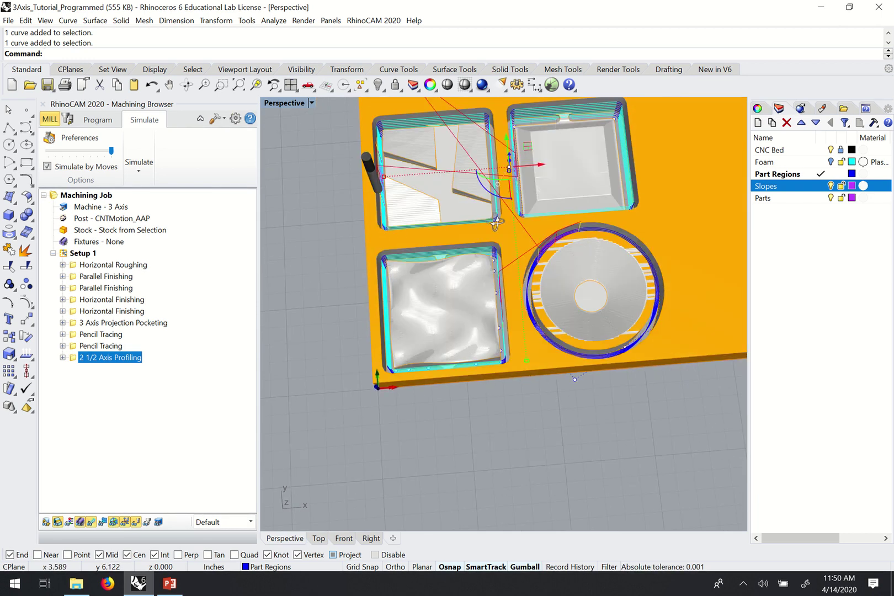
Examine the simulated bridges, side walls and entry moves around the square part with sloped sides
scroll(494, 220, "up", 5)
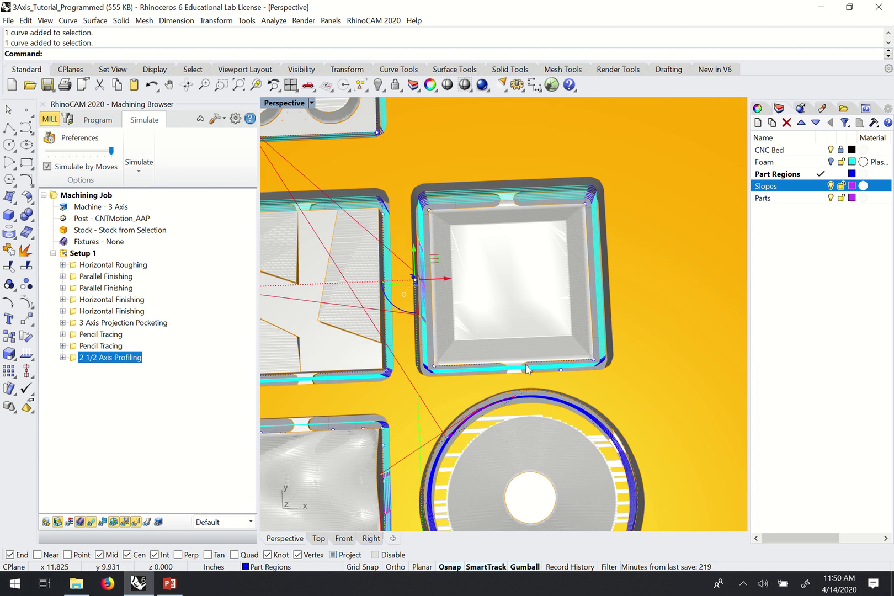
scroll(519, 366, "up", 5)
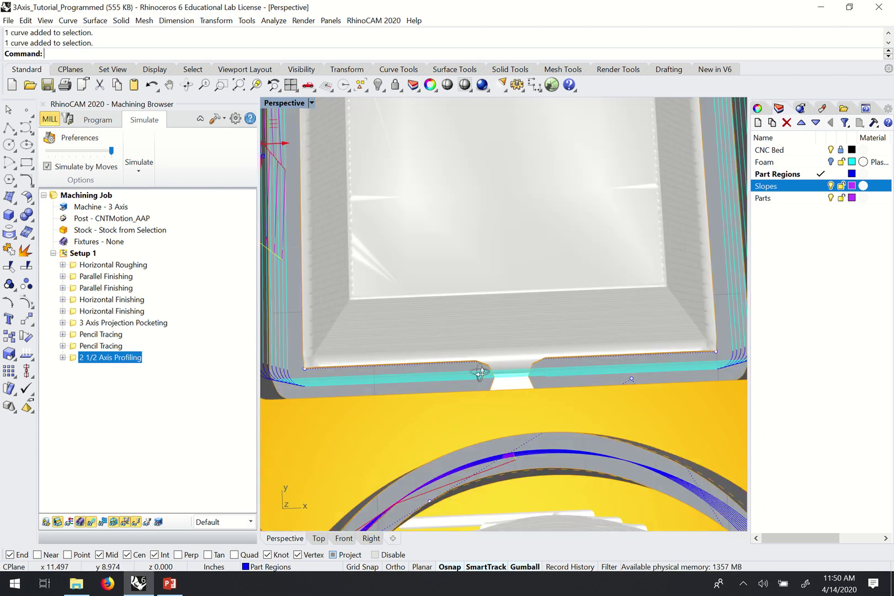
right_click_drag(479, 373, 523, 368)
scroll(527, 368, "down", 5)
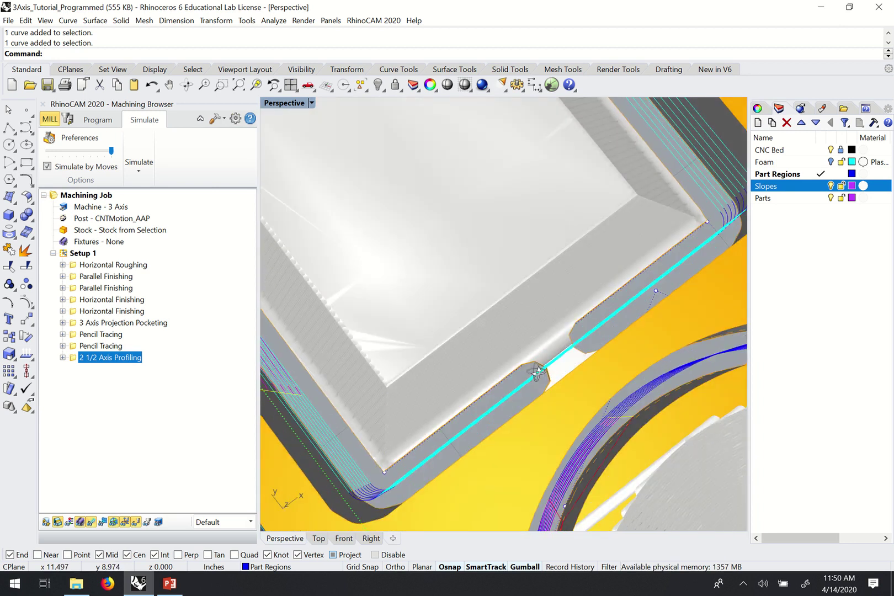
right_click_drag(573, 355, 507, 215)
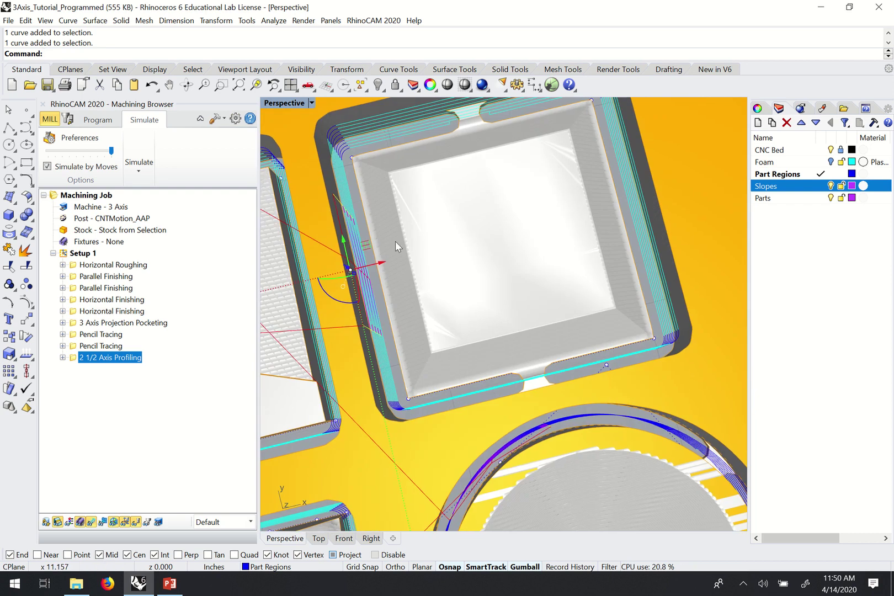
right_click_drag(395, 241, 399, 262)
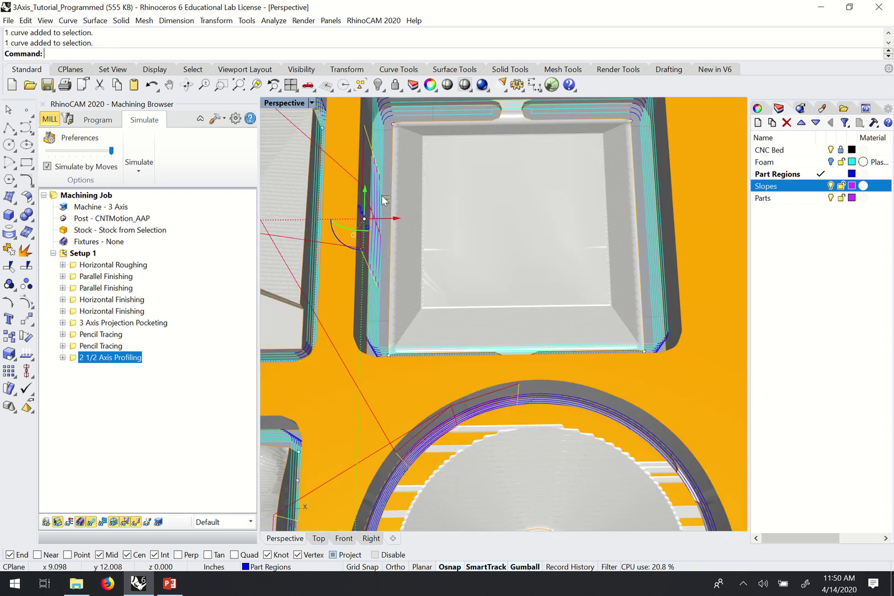
scroll(386, 196, "up", 5)
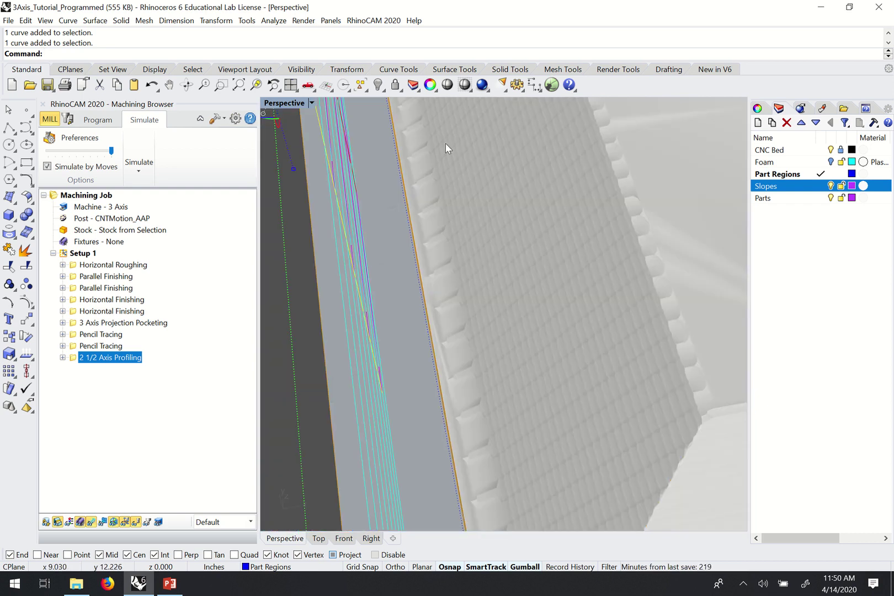
scroll(432, 173, "down", 3)
scroll(432, 173, "down", 3)
scroll(469, 190, "up", 1)
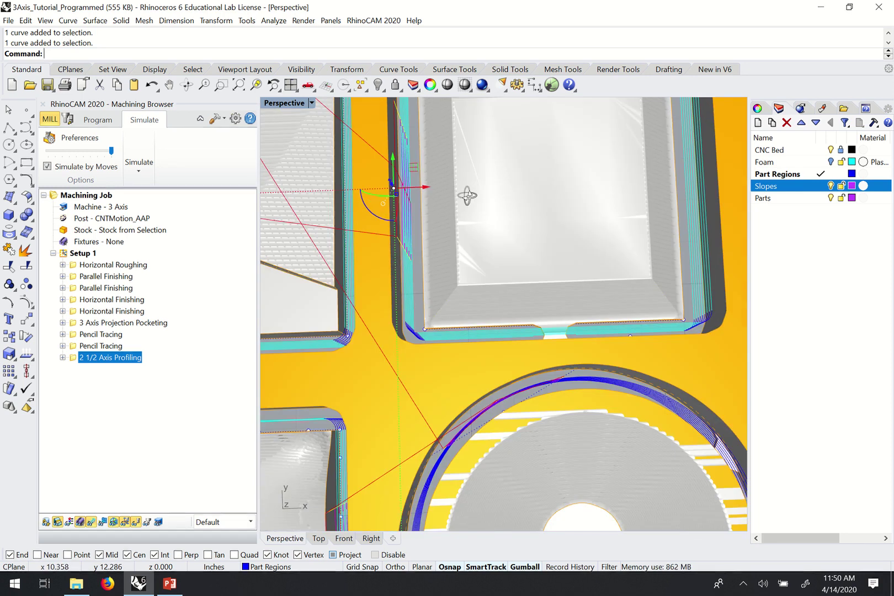
Simulate the second Horizontal Finishing operation to its end and inspect the sloped sides of the square part
left_click(120, 312)
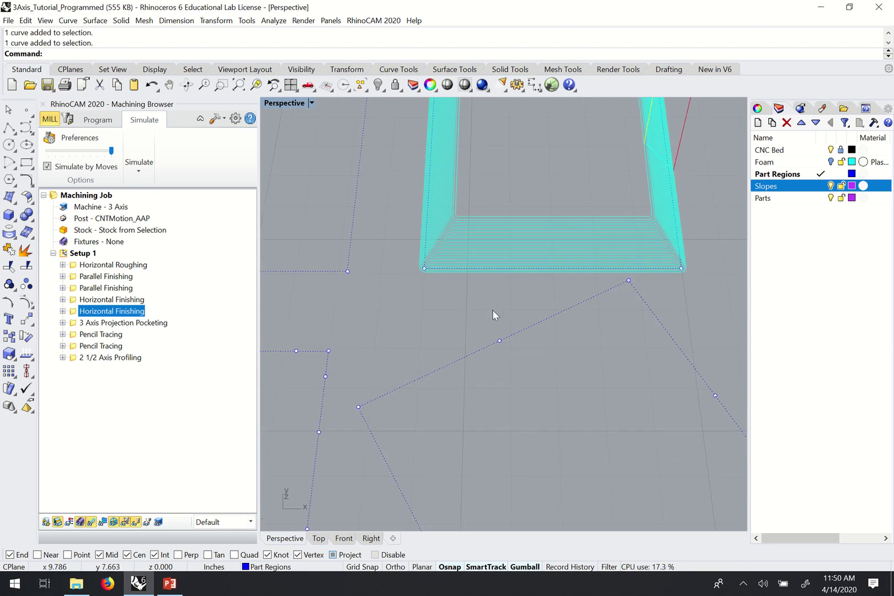
scroll(492, 312, "down", 2)
scroll(477, 234, "up", 3)
scroll(557, 255, "down", 1)
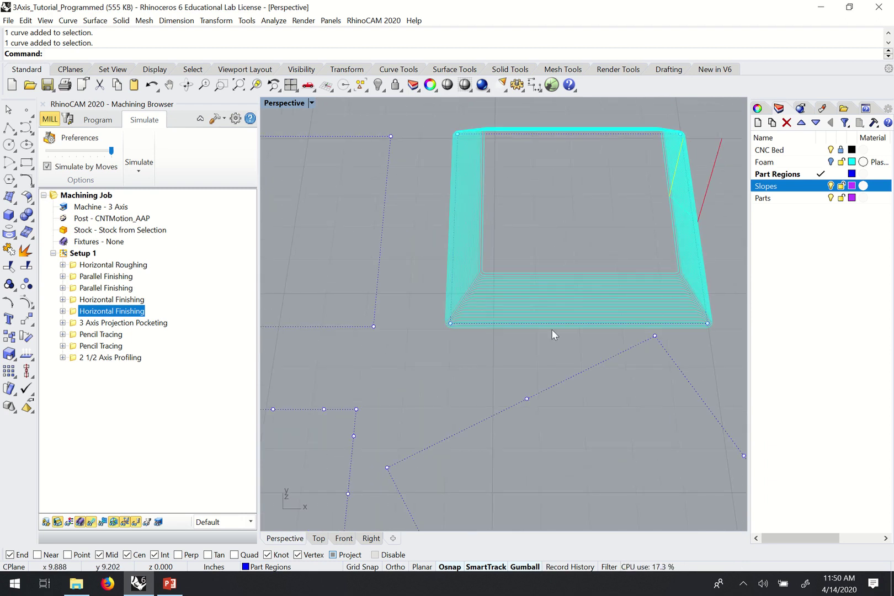
left_click(138, 172)
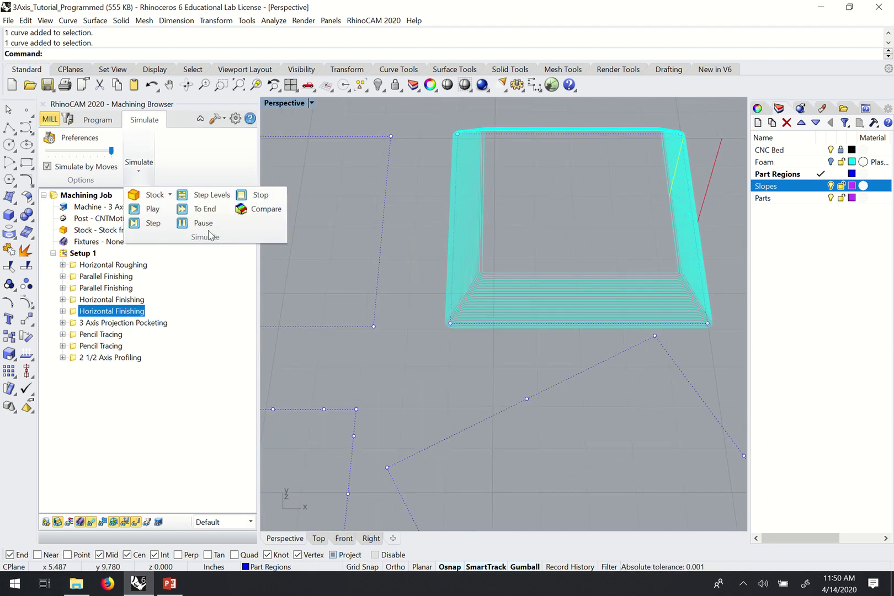
left_click(200, 213)
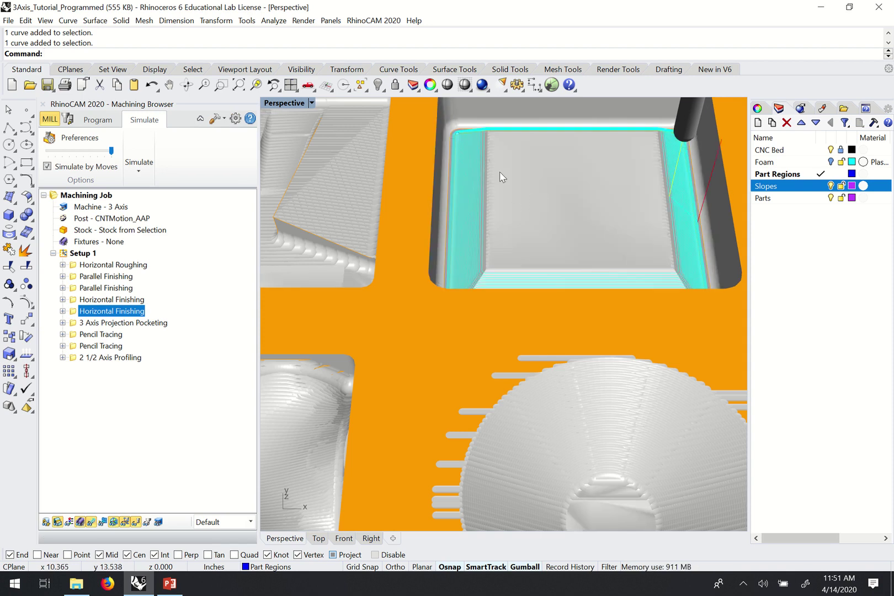
mouse_move(476, 210)
right_mouse_down()
mouse_move(471, 201)
mouse_move(471, 239)
mouse_move(469, 223)
right_mouse_up()
scroll(713, 156, "up", 2)
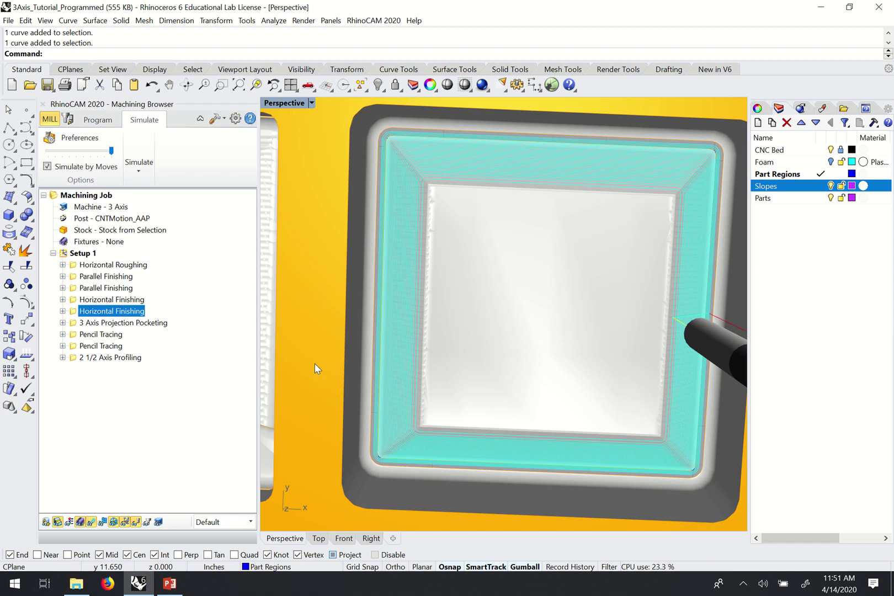
Simulate all of Setup 1 through the 2 1/2 Axis Profiling operation and inspect the bridges and cut surfaces of the parts
left_click(76, 358)
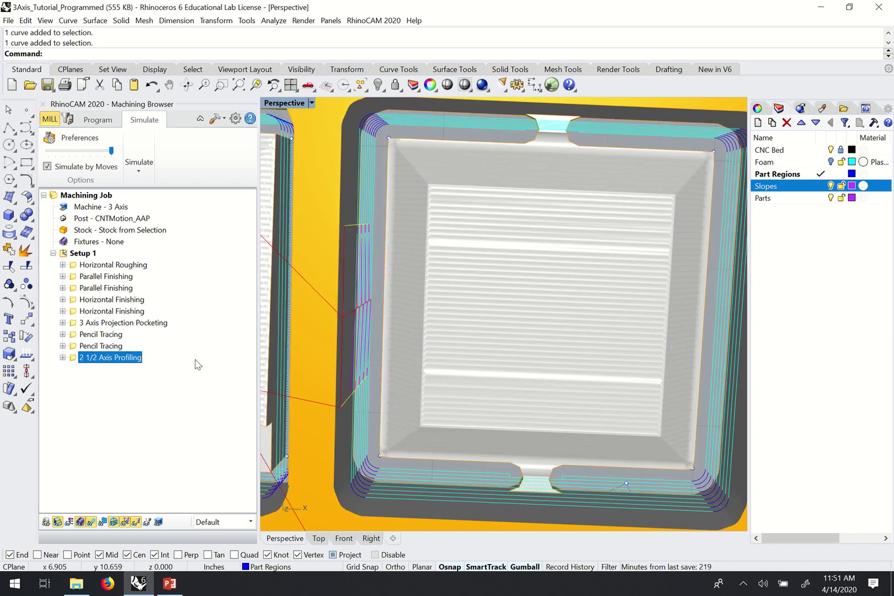
left_click(121, 313)
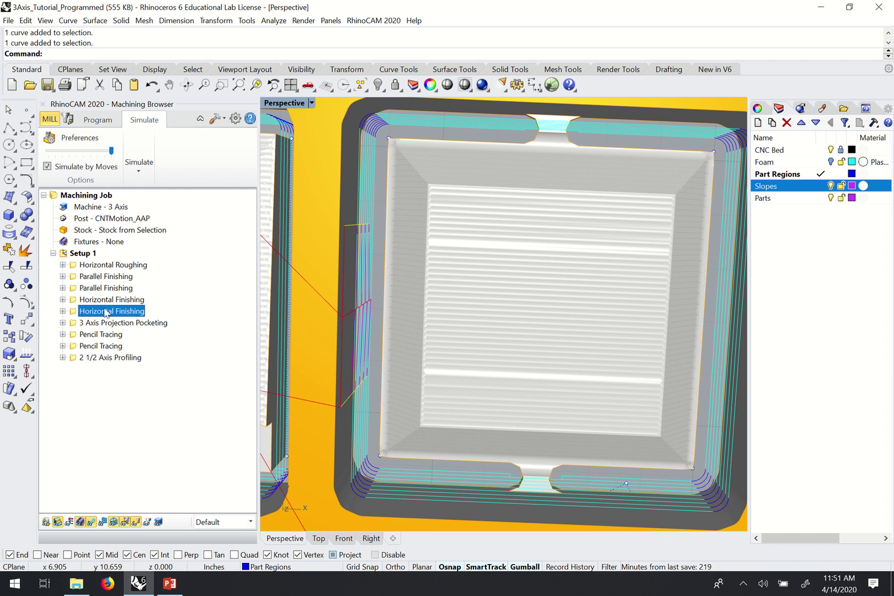
left_click(144, 173)
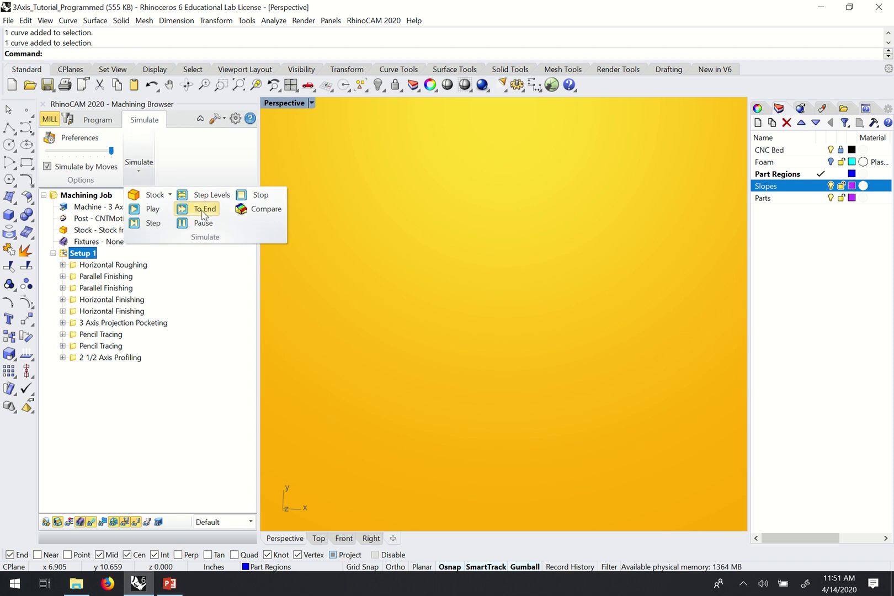
left_click(205, 210)
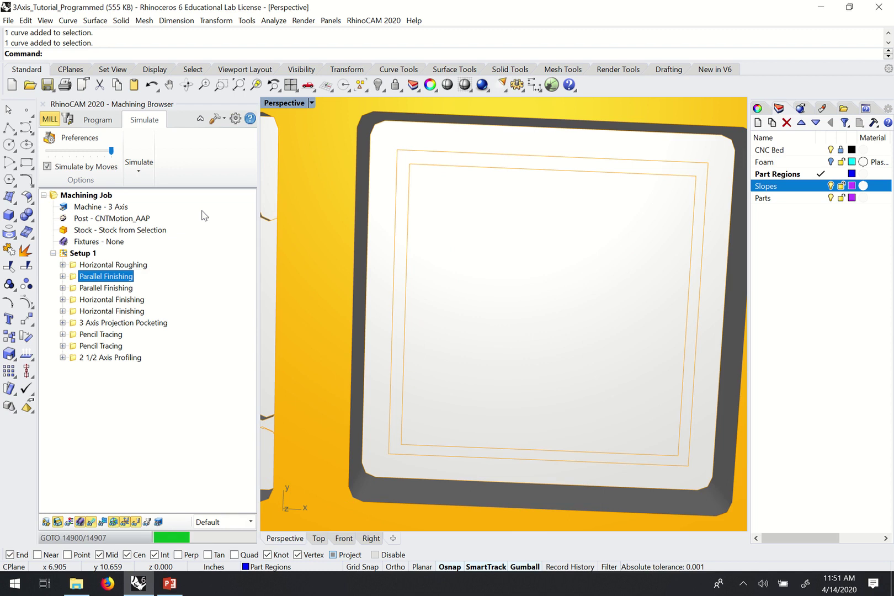
key("Down")
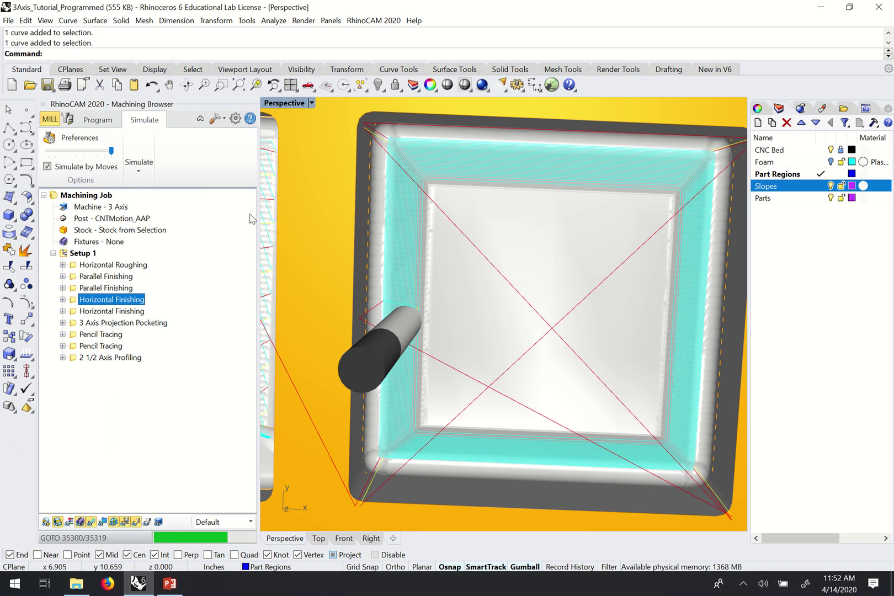
key("Down")
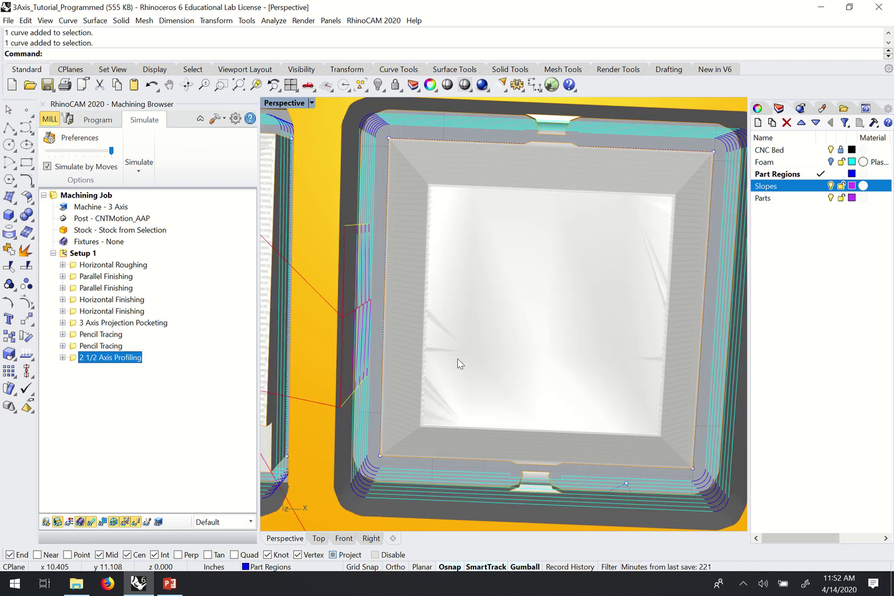
mouse_move(435, 337)
right_mouse_down()
mouse_move(439, 315)
mouse_move(418, 333)
right_mouse_up()
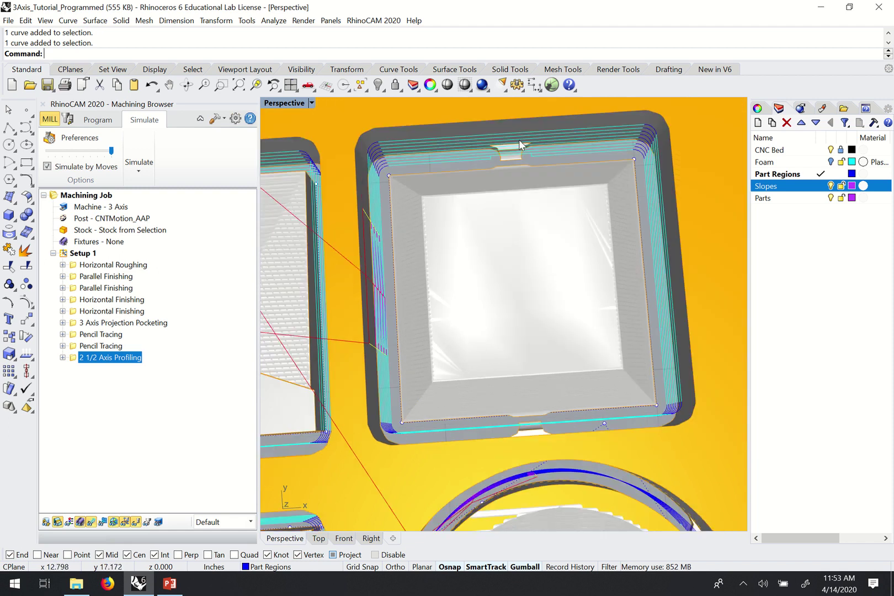
right_click_drag(519, 139, 496, 238)
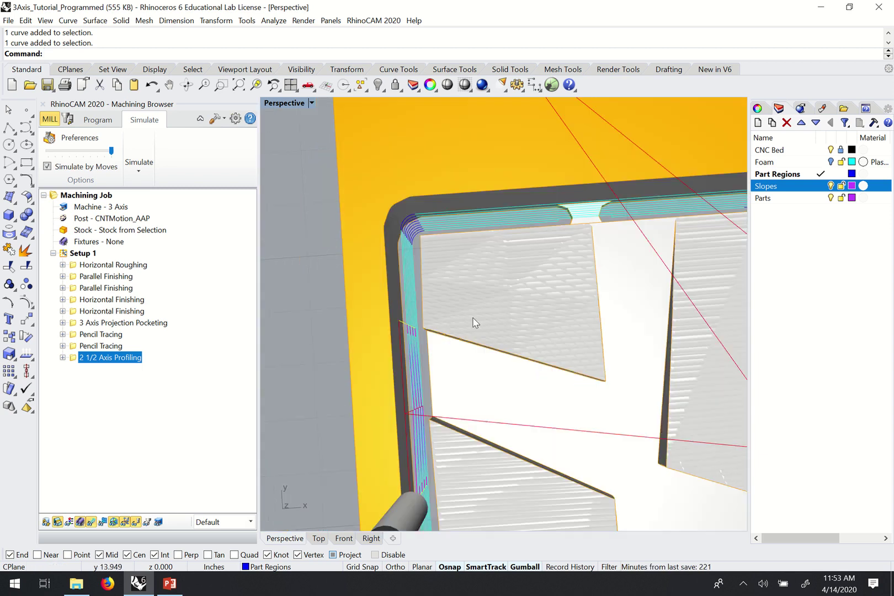
scroll(474, 323, "down", 3)
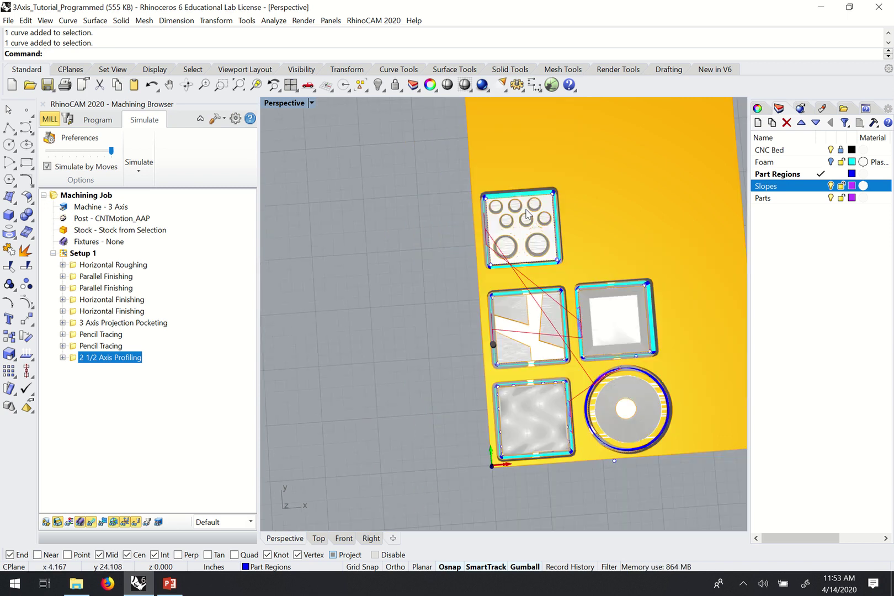
scroll(527, 215, "up", 2)
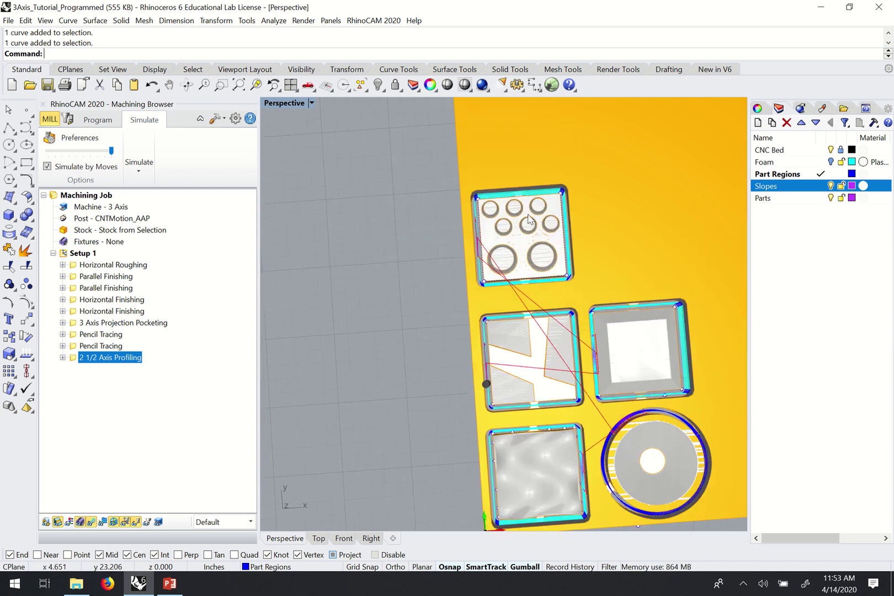
Examine the simulated profile cuts and bridges around the studded block and the square part with sloped sides
scroll(529, 219, "up", 5)
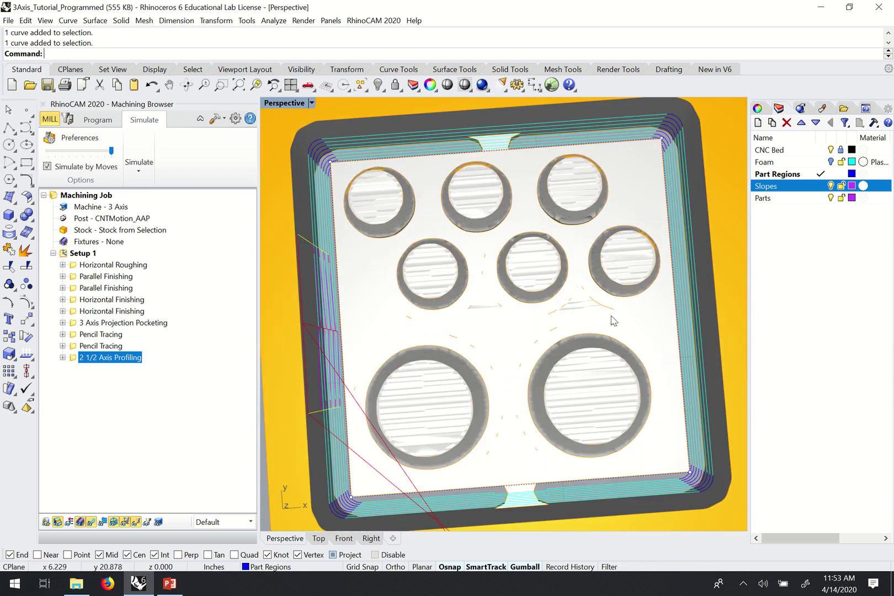
right_click_drag(600, 311, 473, 249)
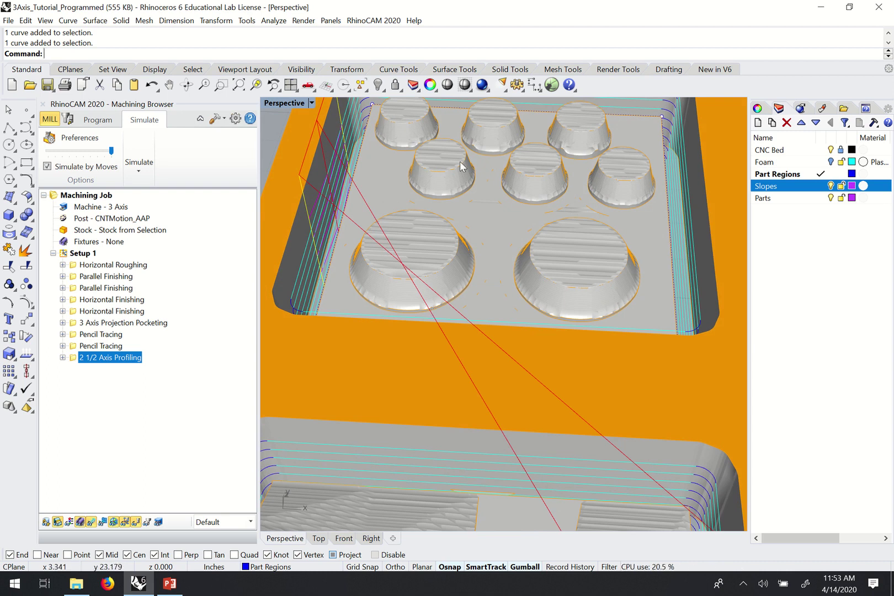
scroll(459, 191, "down", 5)
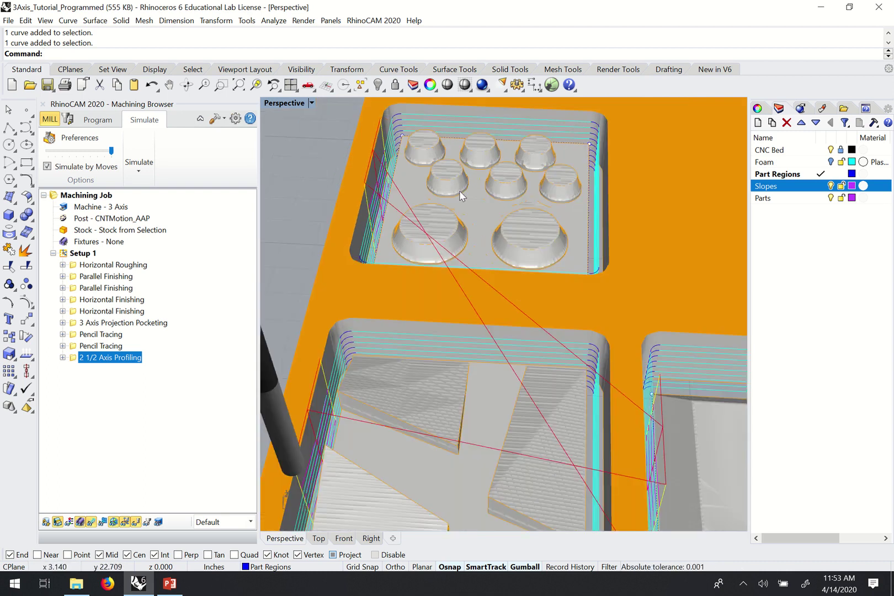
scroll(653, 341, "up", 8)
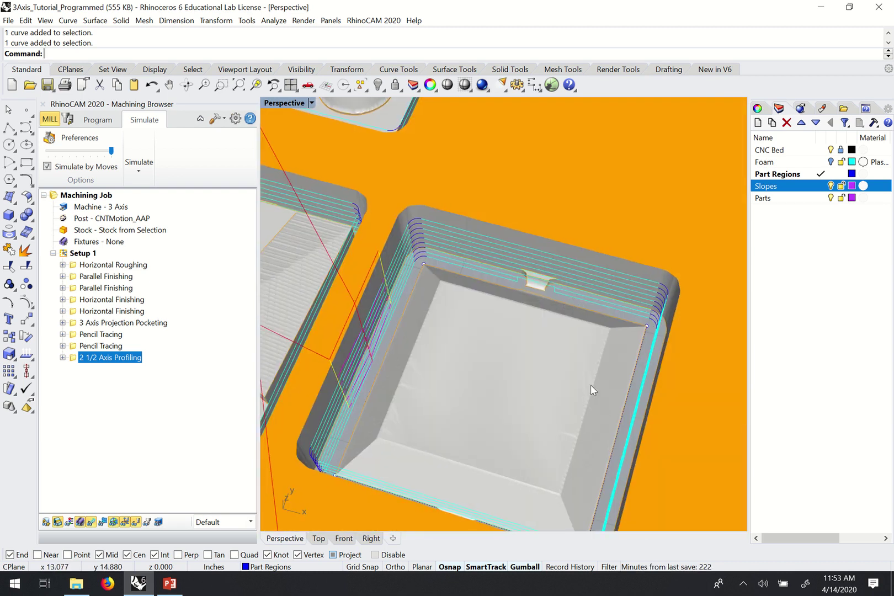
mouse_move(556, 393)
right_mouse_down()
mouse_move(568, 407)
mouse_move(553, 380)
right_mouse_up()
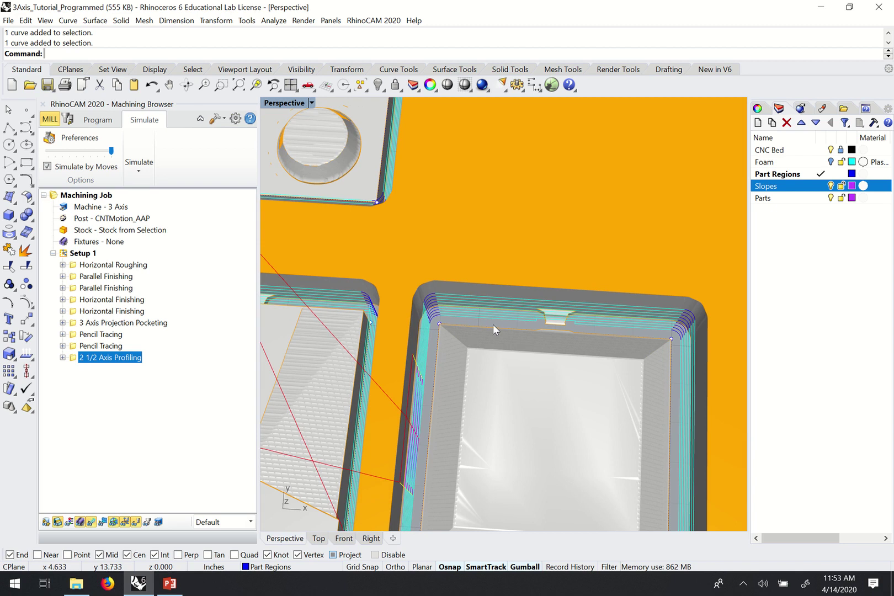
Remove DriveRegion 2, the square part's outline, from the 2 1/2 Axis Profiling operation and regenerate its toolpath
double_click(75, 358)
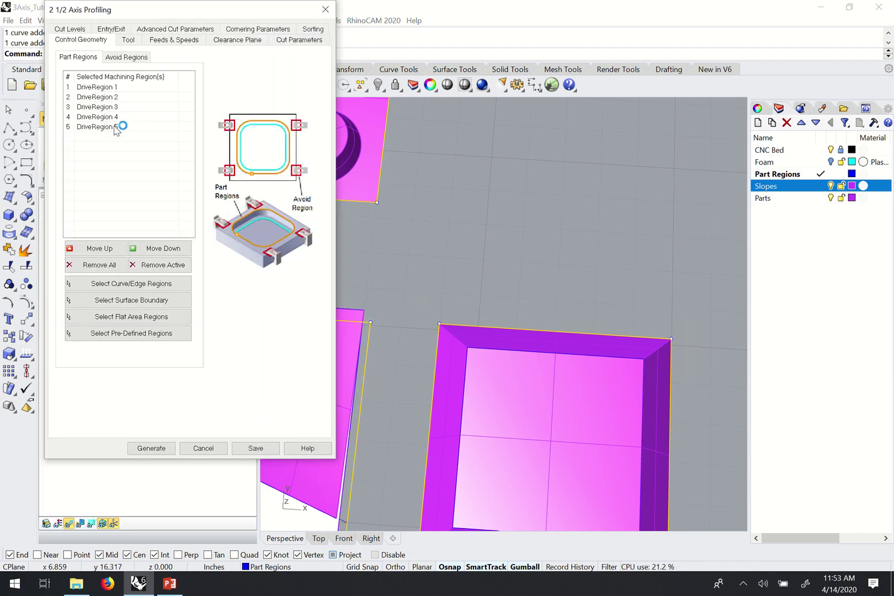
left_click(108, 89)
left_click(112, 96)
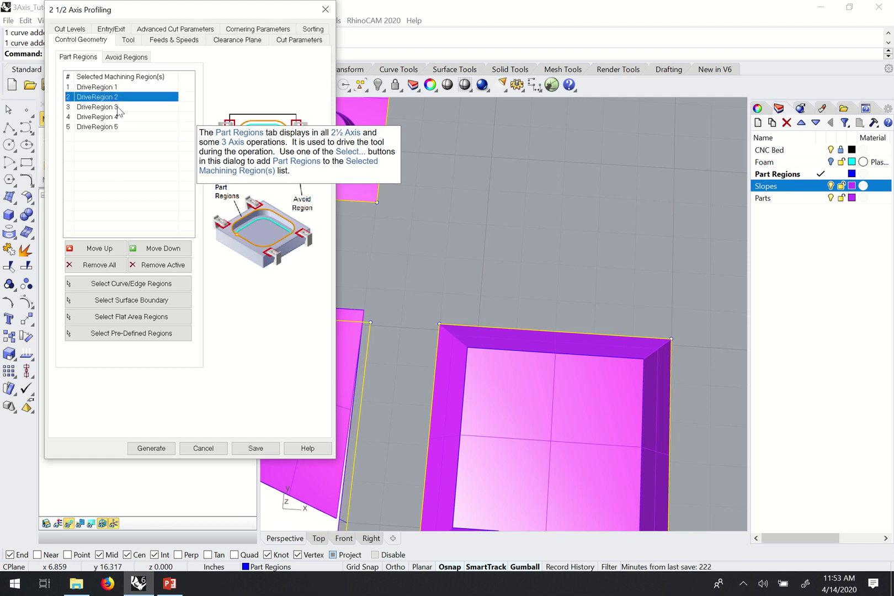
key("Delete")
left_click(152, 451)
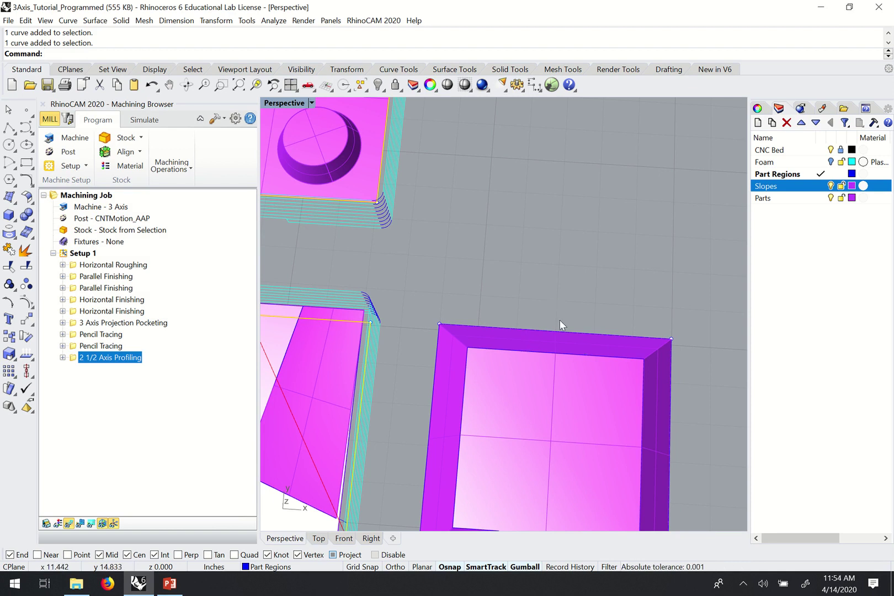
scroll(560, 319, "down", 5)
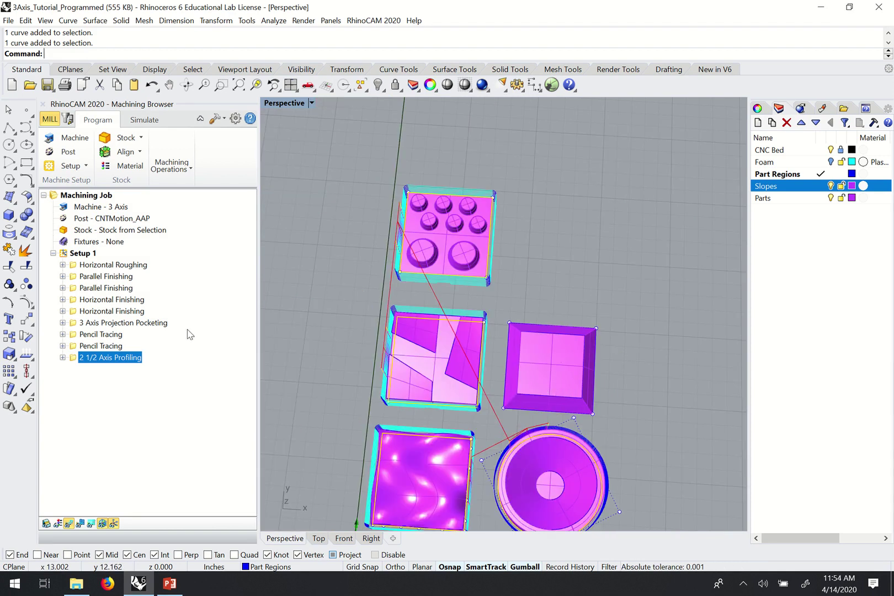
Review the cut level settings of the second Horizontal Finishing operation and close them without changes
left_click(130, 311)
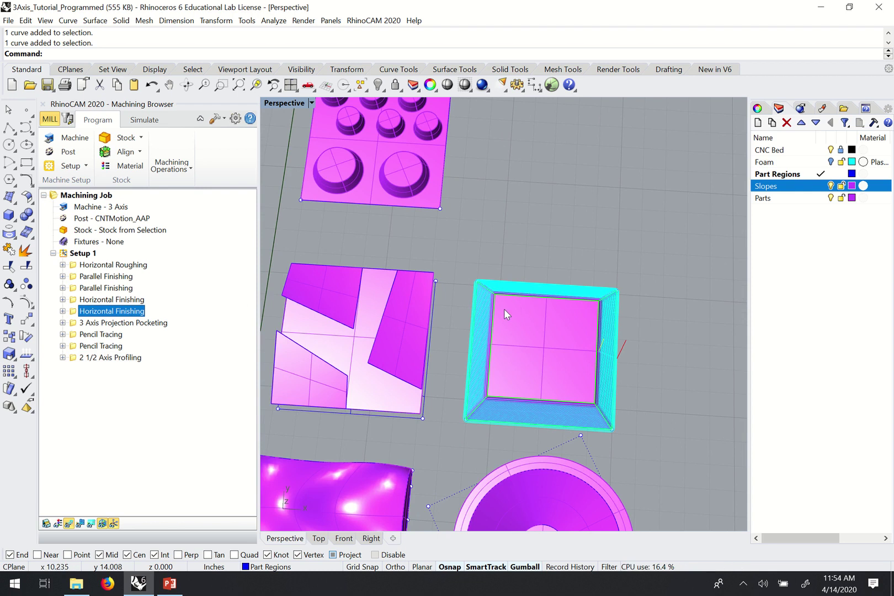
double_click(74, 315)
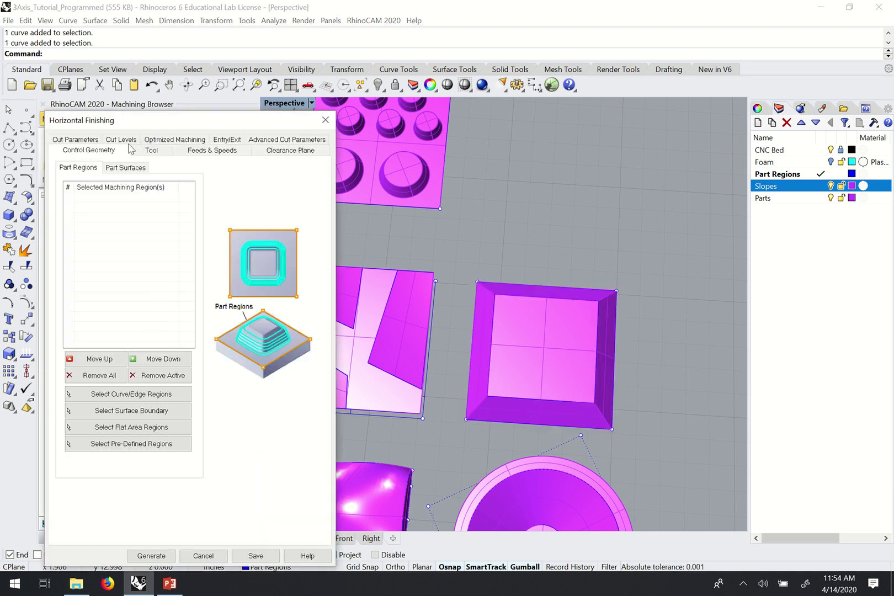
left_click(121, 141)
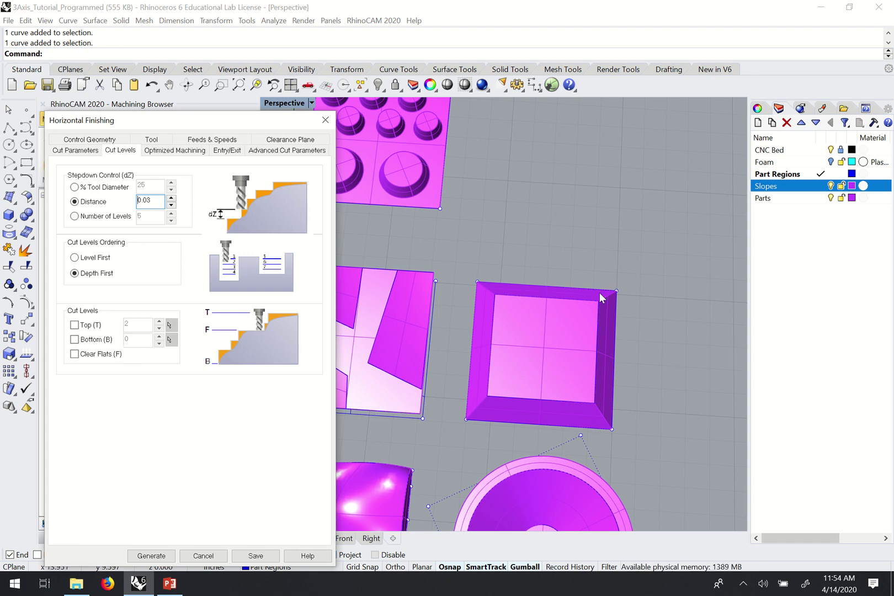
left_click(325, 119)
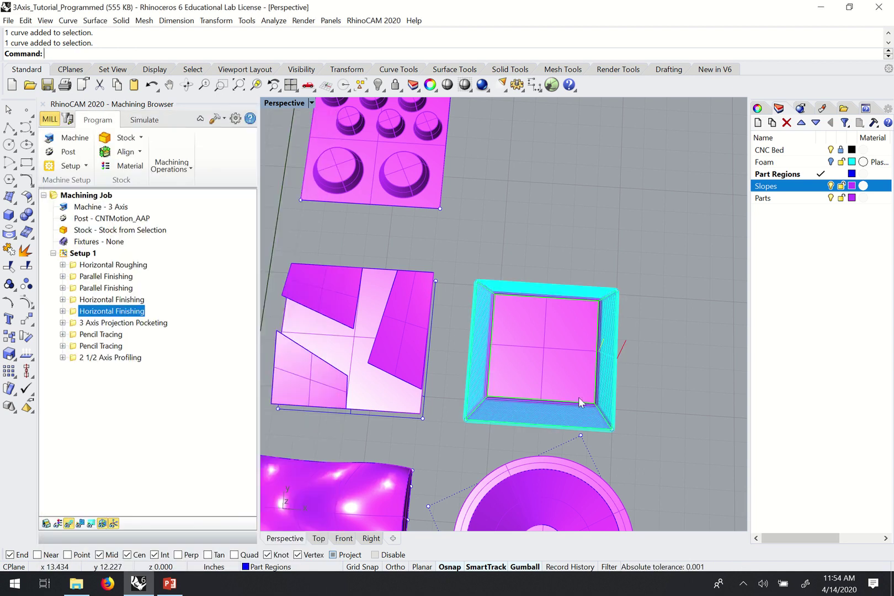
Examine the second Horizontal Finishing toolpath on the square part's sloped sides alongside the other four parts
scroll(578, 397, "down", 5)
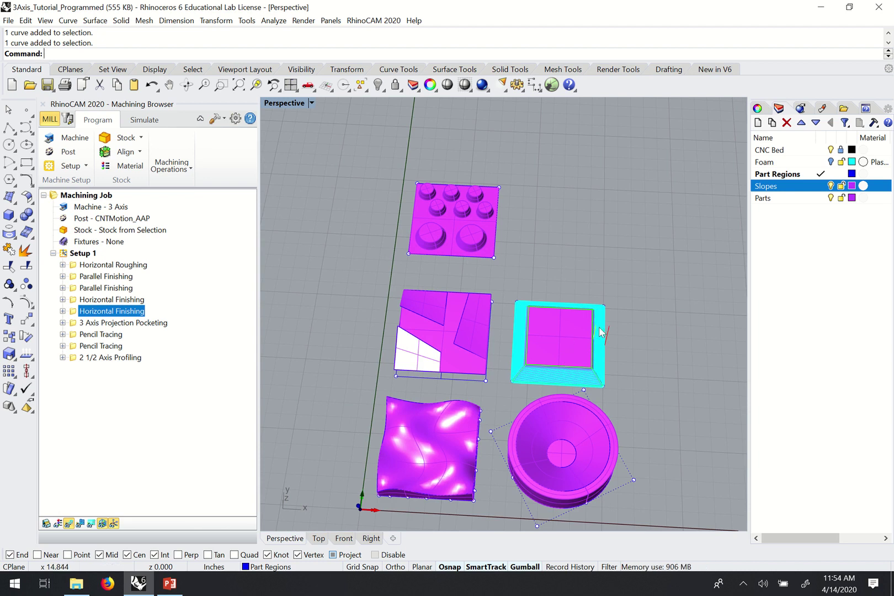
scroll(572, 352, "up", 5)
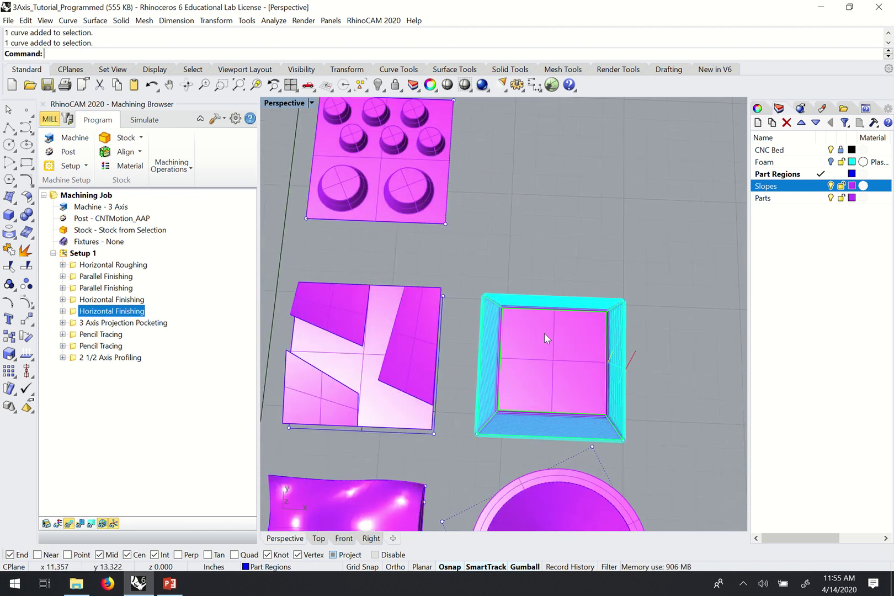
scroll(545, 334, "down", 4)
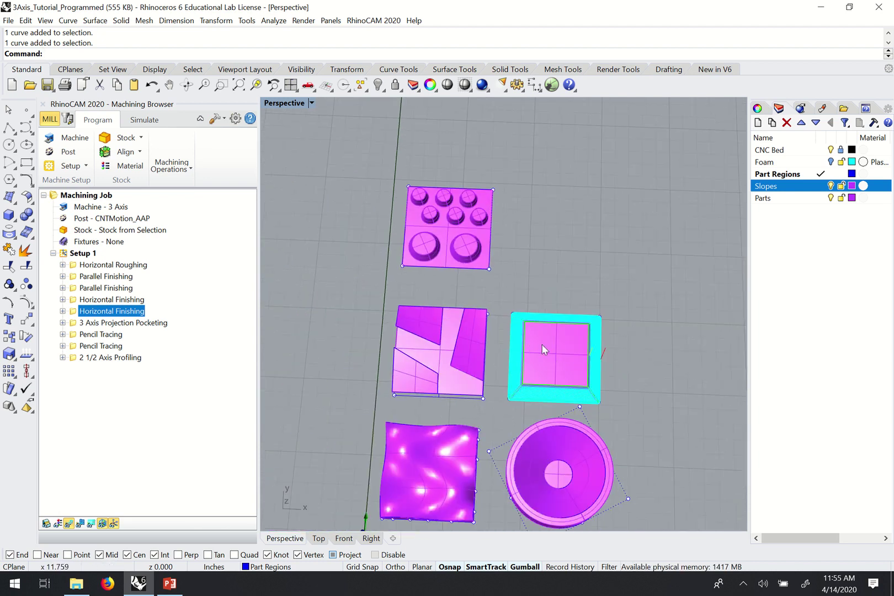
scroll(542, 363, "up", 3)
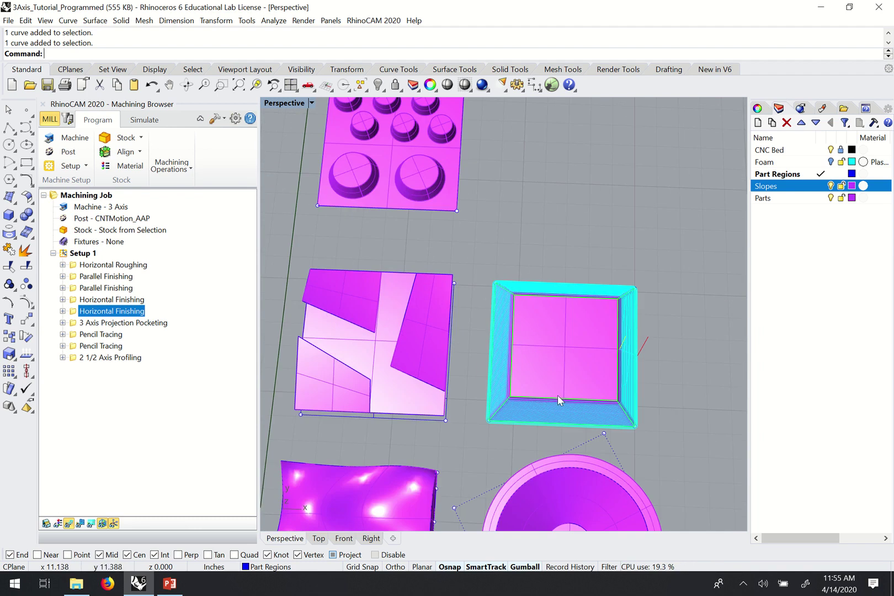
right_click_drag(588, 292, 604, 307)
scroll(559, 309, "down", 3)
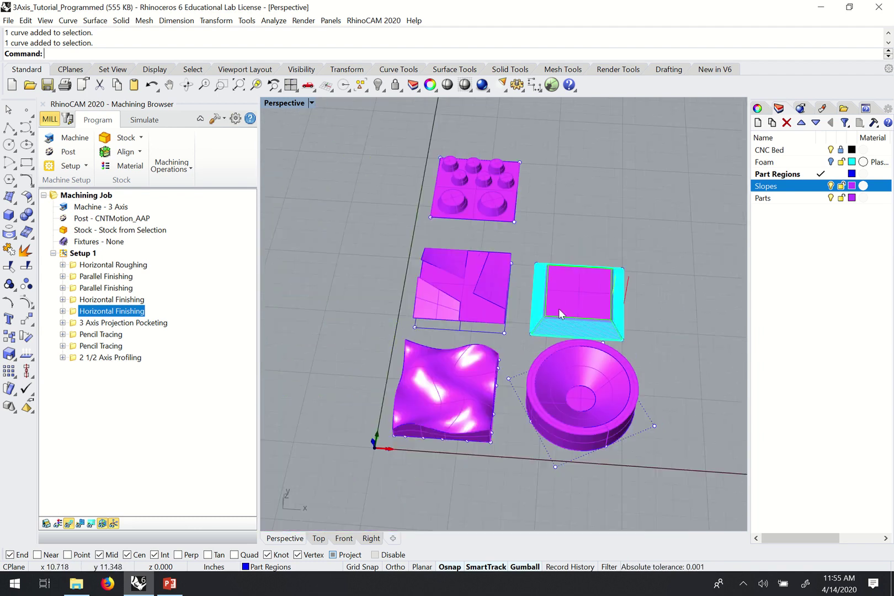
scroll(562, 317, "up", 1)
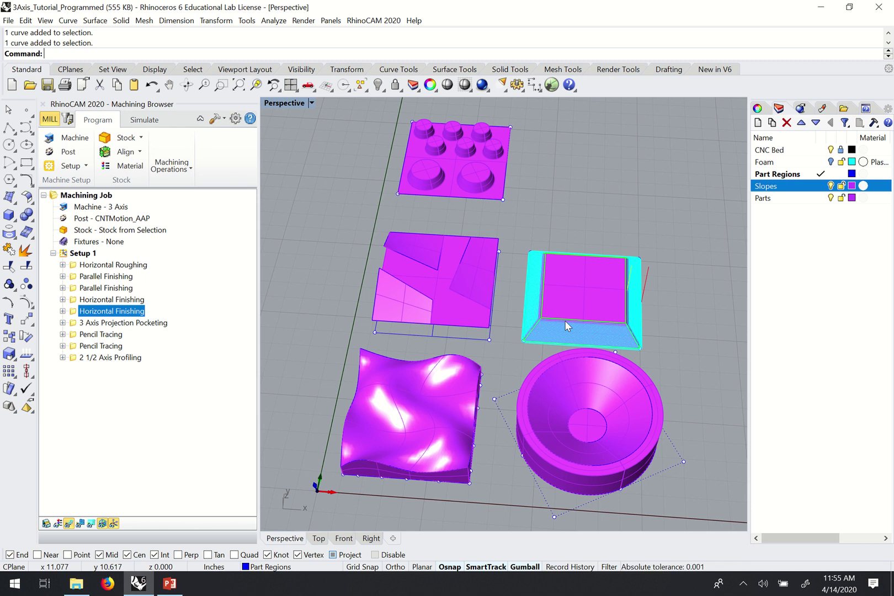
right_click_drag(683, 276, 485, 373)
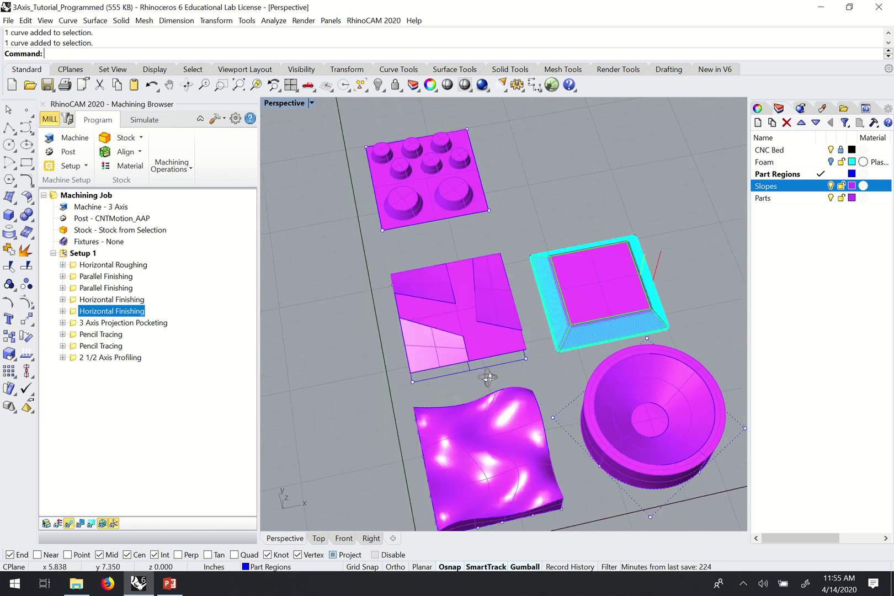
Simulate the regenerated 2 1/2 Axis Profiling operation to its end and inspect the cuts around the parts
left_click(82, 254)
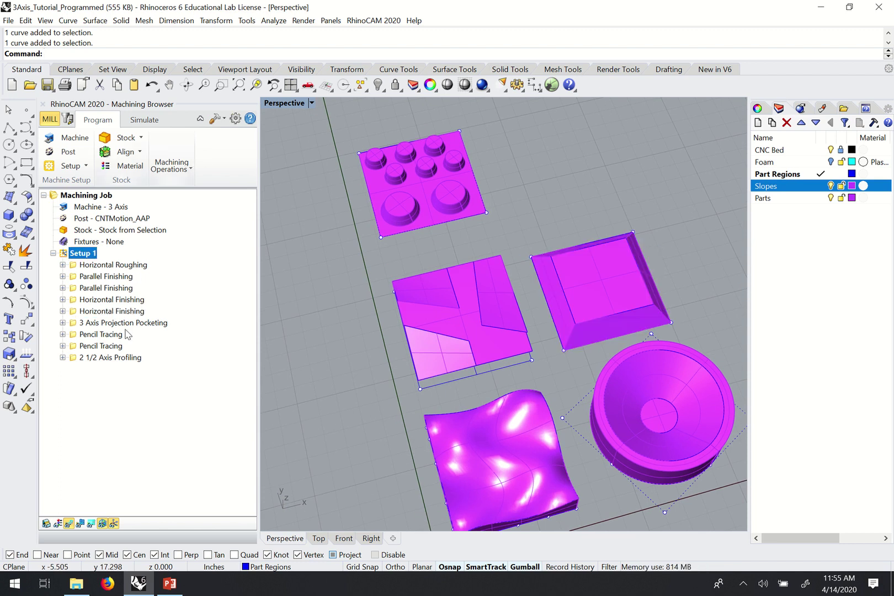
left_click(122, 357)
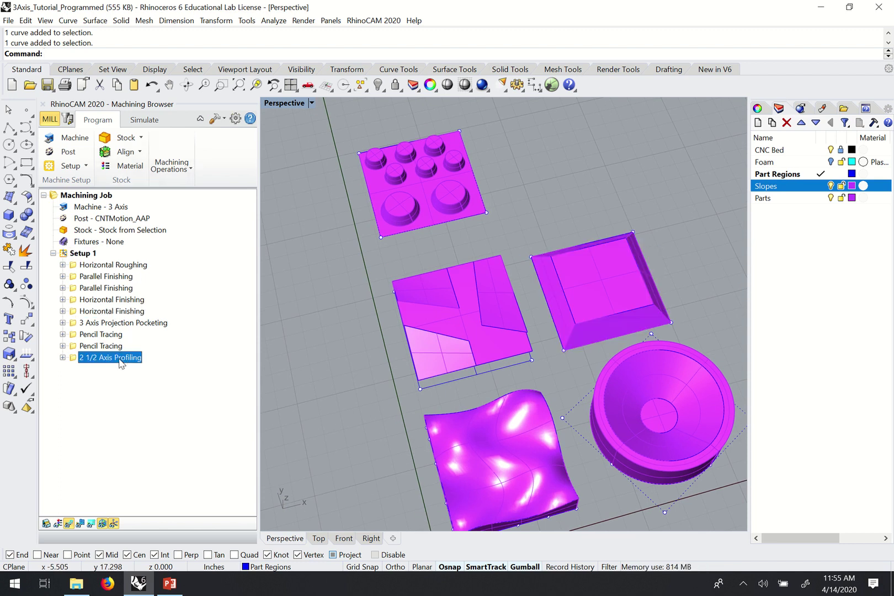
left_click(144, 120)
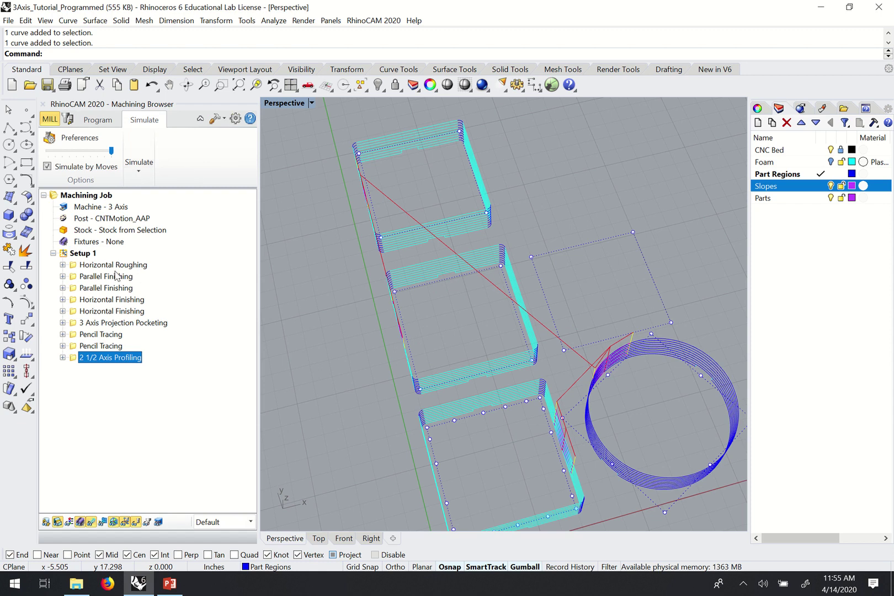
left_click(140, 174)
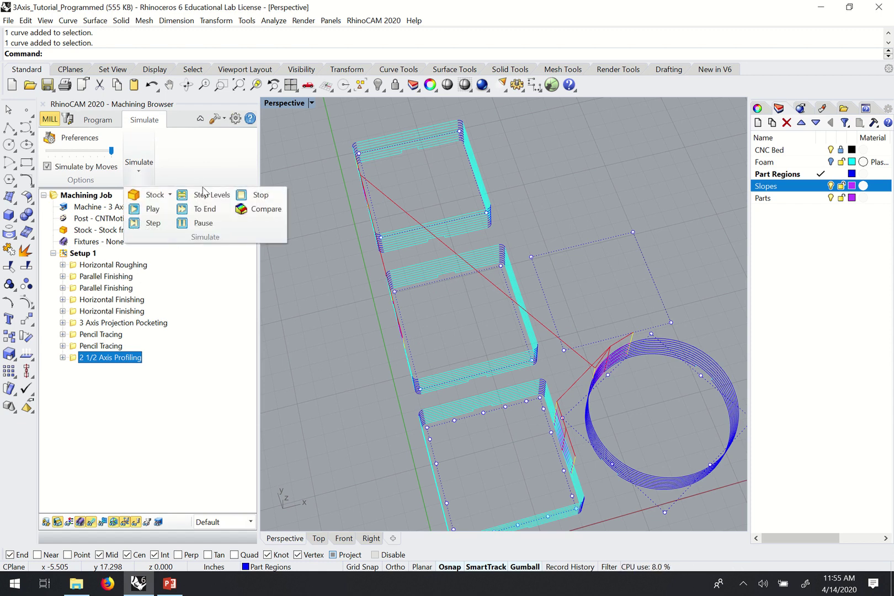
left_click(204, 210)
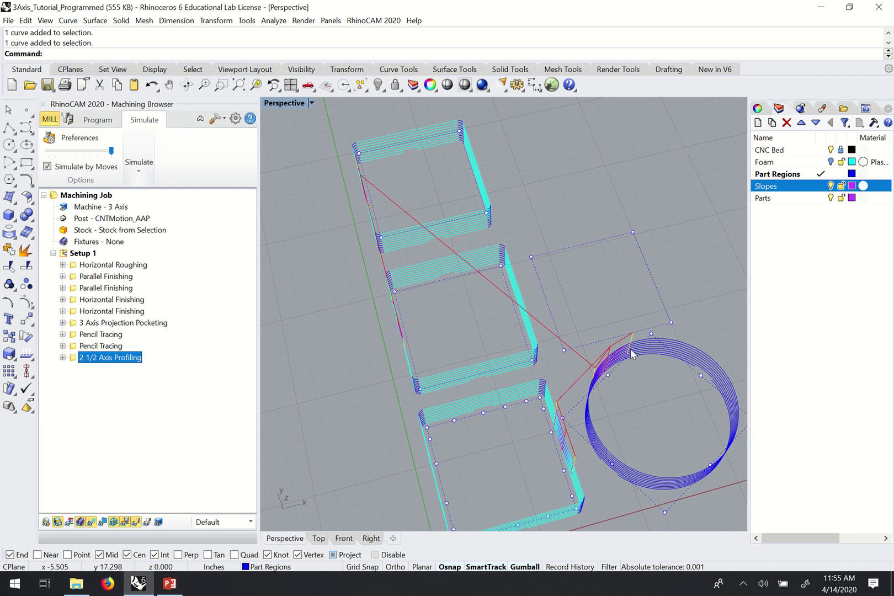
right_click_drag(559, 335, 639, 345)
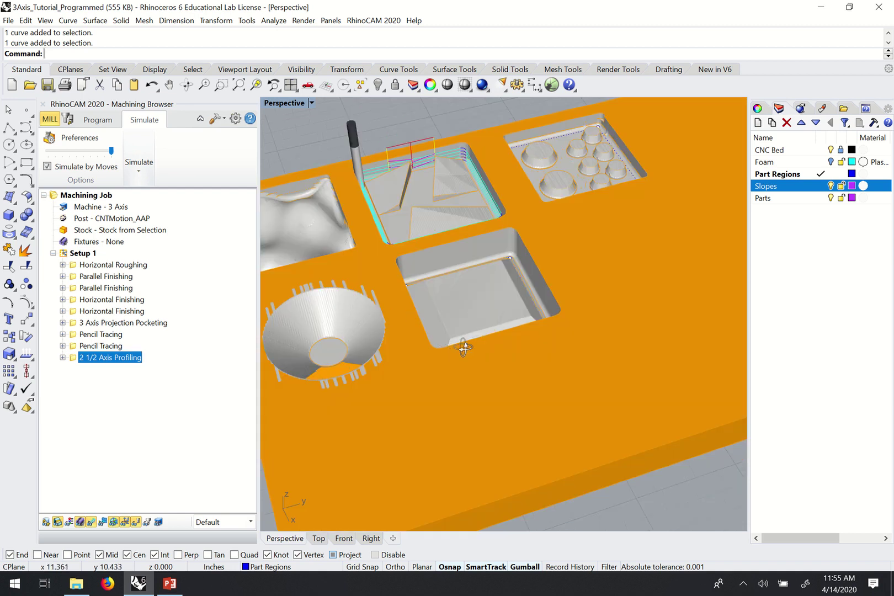
right_click_drag(464, 347, 496, 340)
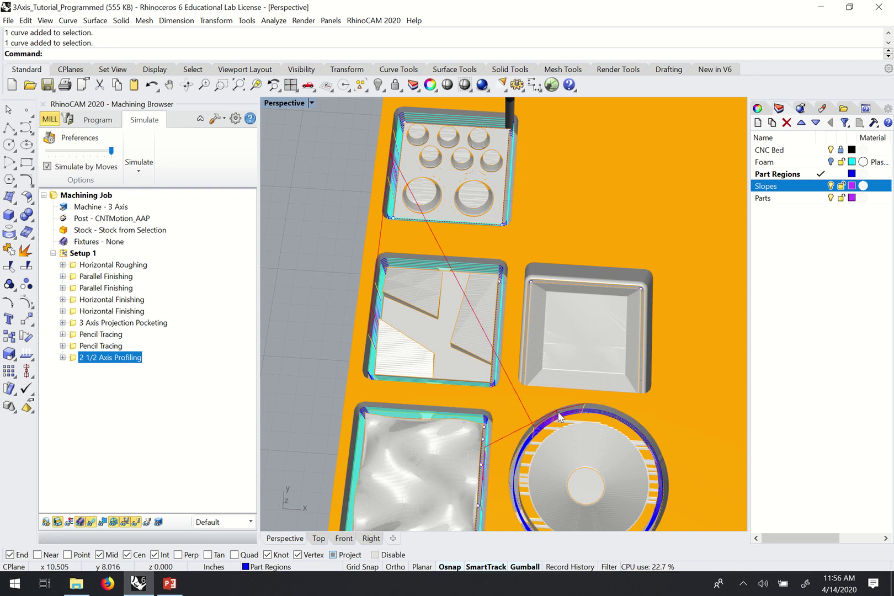
scroll(450, 367, "down", 2)
right_click_drag(455, 407, 491, 380)
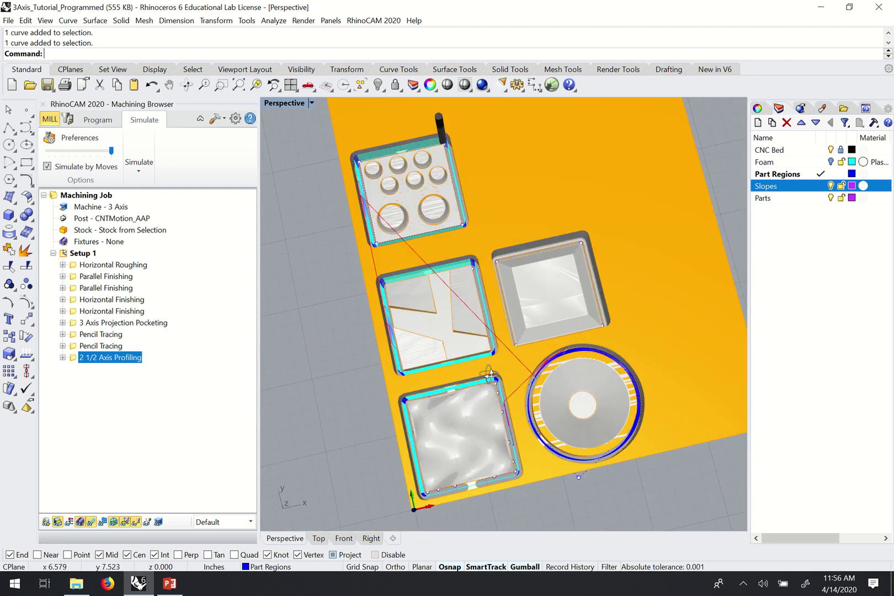
right_click_drag(513, 320, 446, 277)
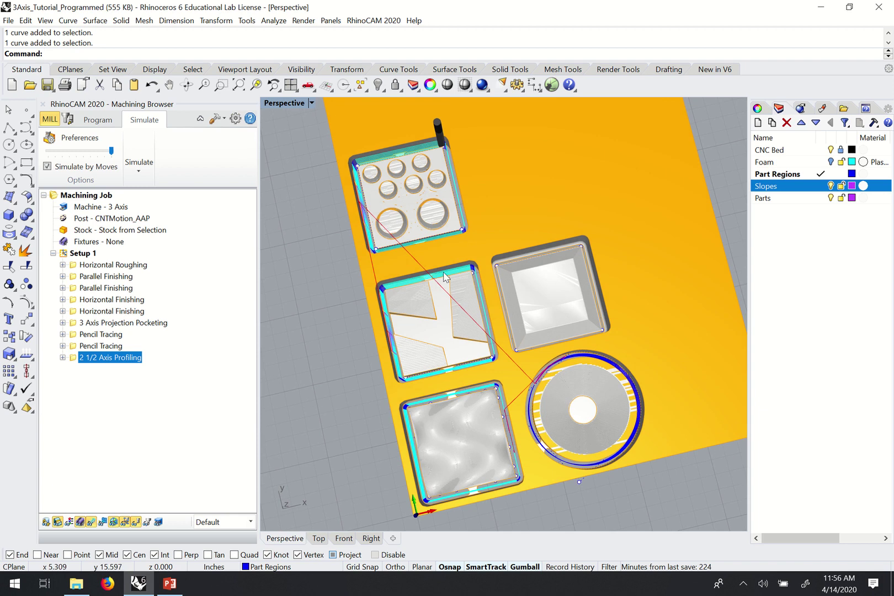
Open the export of the simulated stock as an STL file and dismiss it without saving
left_click(141, 173)
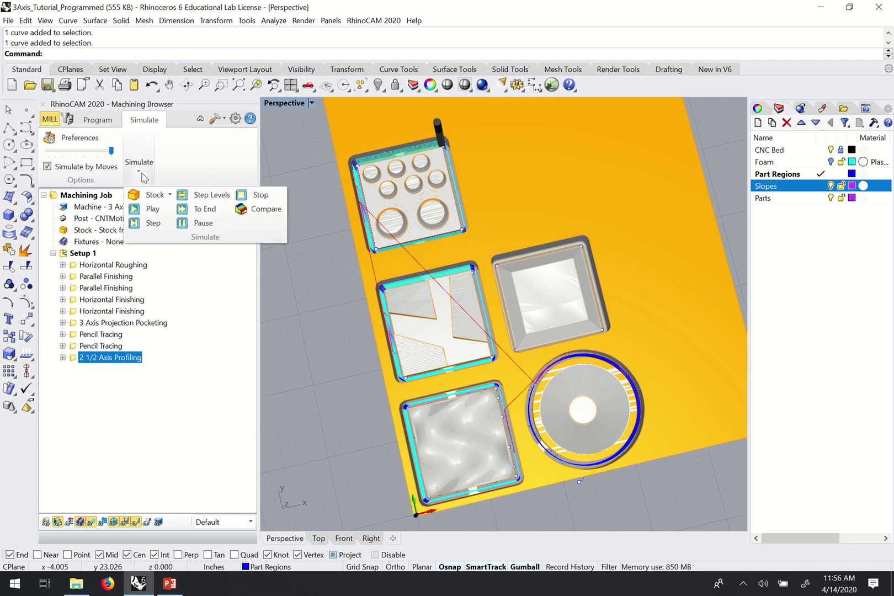
left_click(169, 195)
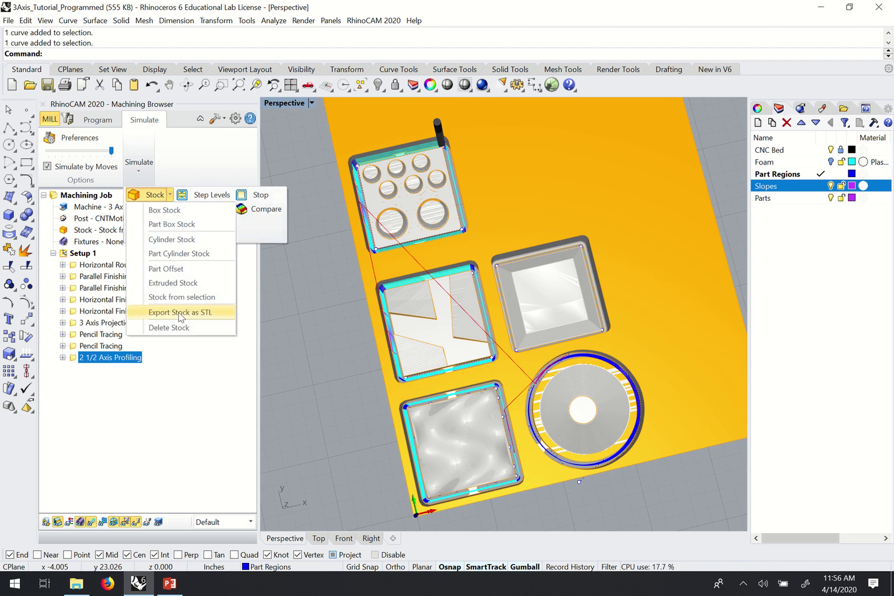
left_click(179, 313)
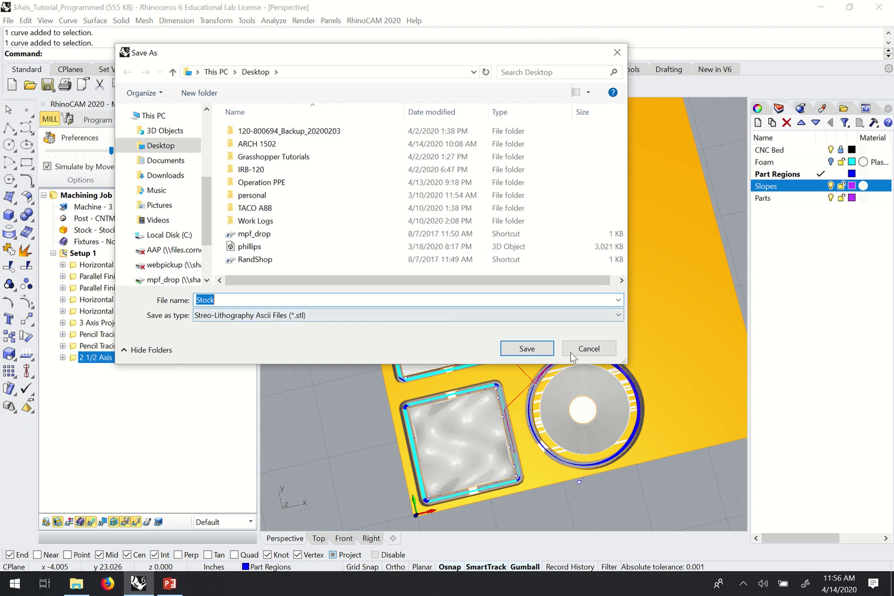
left_click(616, 55)
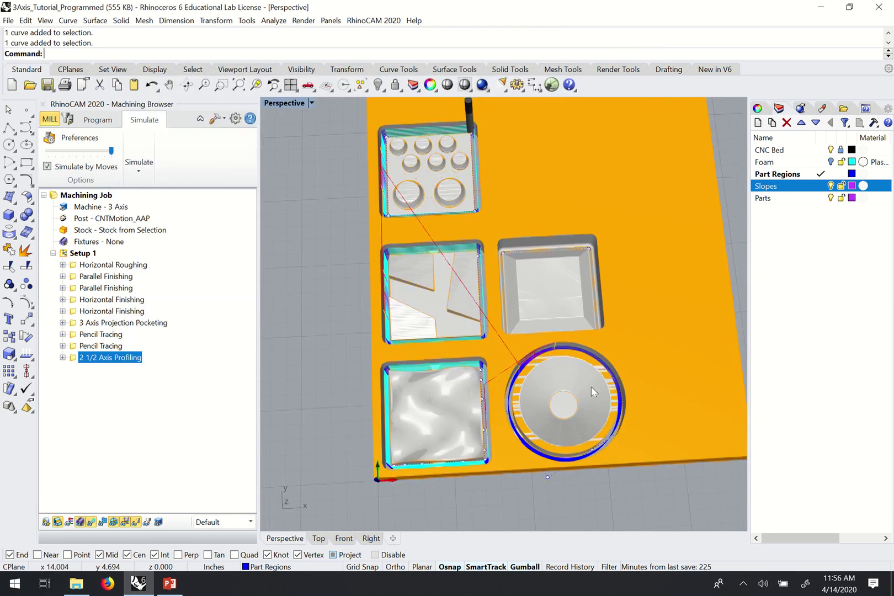